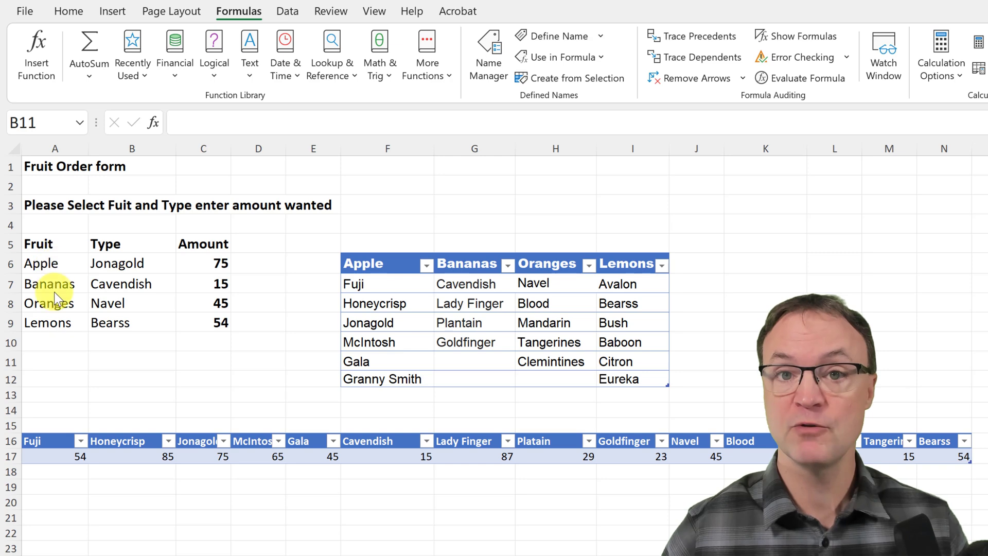
Choose Oranges as the fruit in A6 from its drop-down list.
{"action": "left_click", "coordinate": [66, 266]}
{"action": "left_click", "coordinate": [97, 265]}
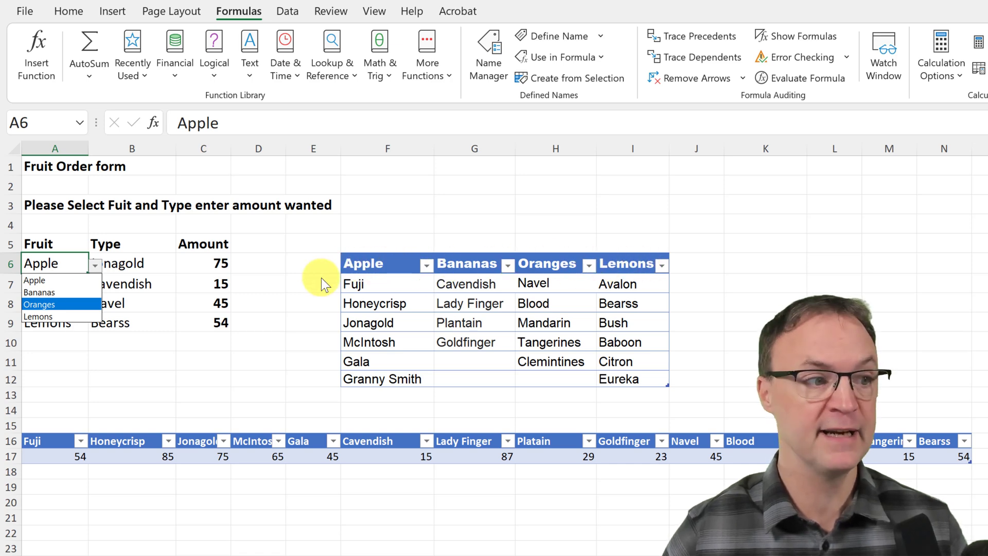
{"action": "left_click", "coordinate": [48, 305]}
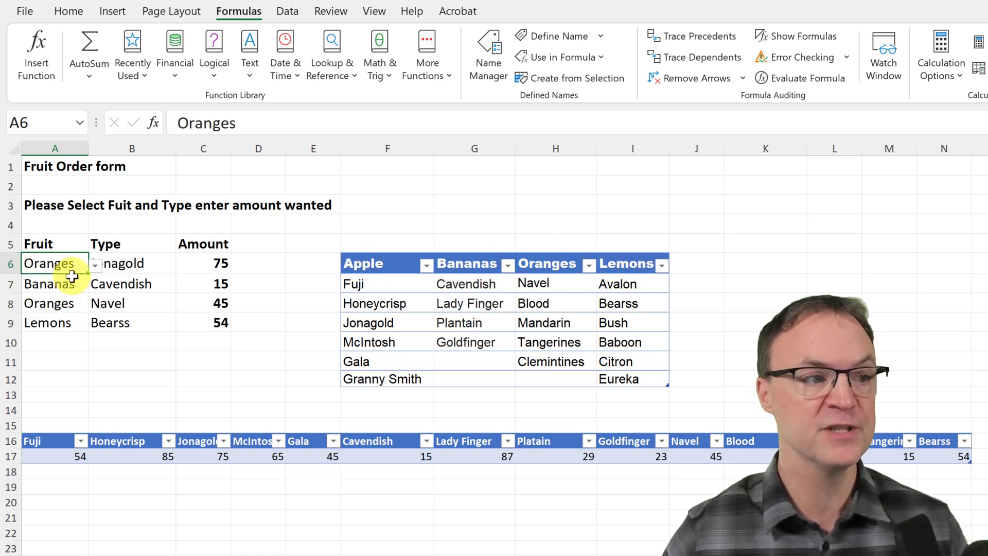
Set the type in B6 to Blood and bring up C6's amount list.
{"action": "left_click", "coordinate": [150, 263]}
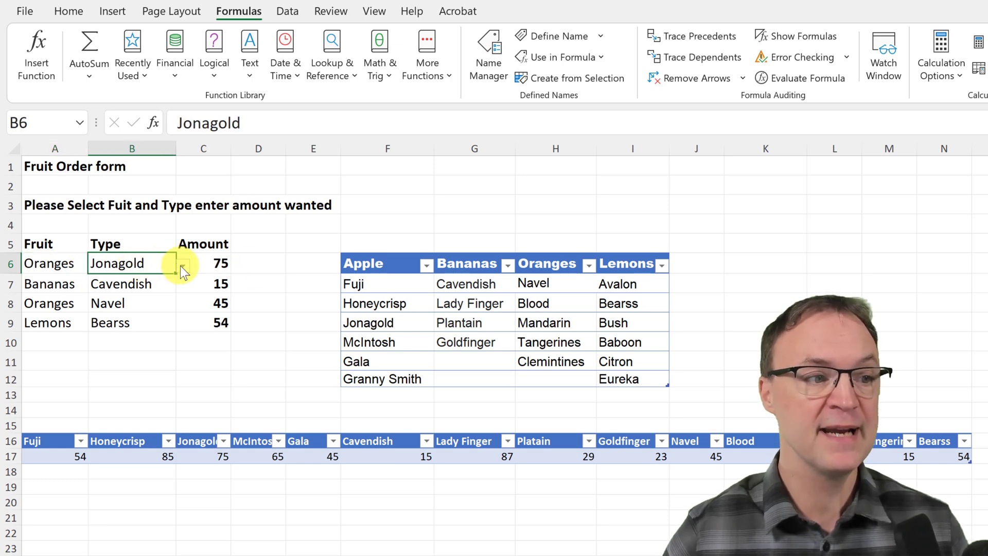
{"action": "left_click", "coordinate": [184, 266]}
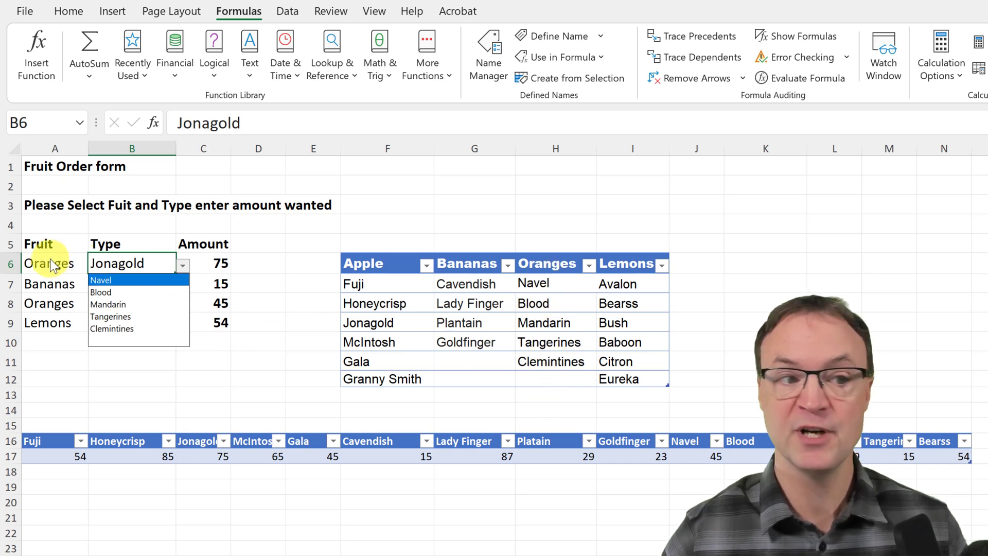
{"action": "left_click", "coordinate": [109, 291]}
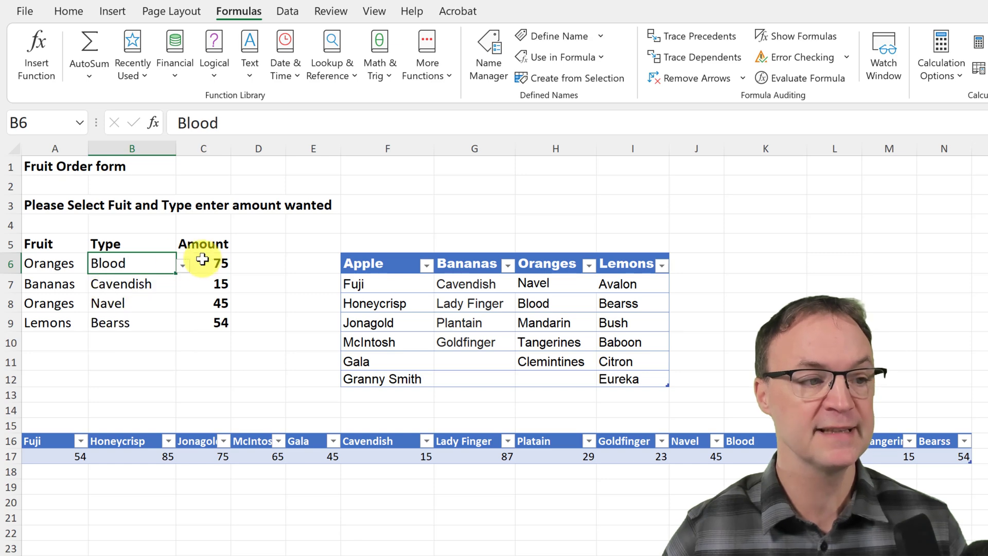
{"action": "left_click", "coordinate": [230, 263]}
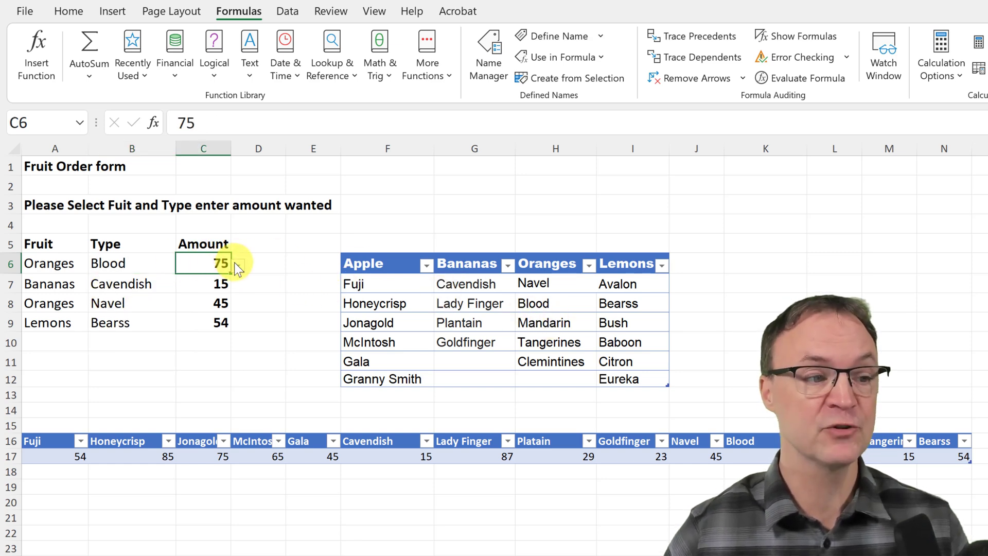
{"action": "left_click", "coordinate": [236, 264]}
Choose 73 as the amount in C6.
{"action": "left_click", "coordinate": [118, 280]}
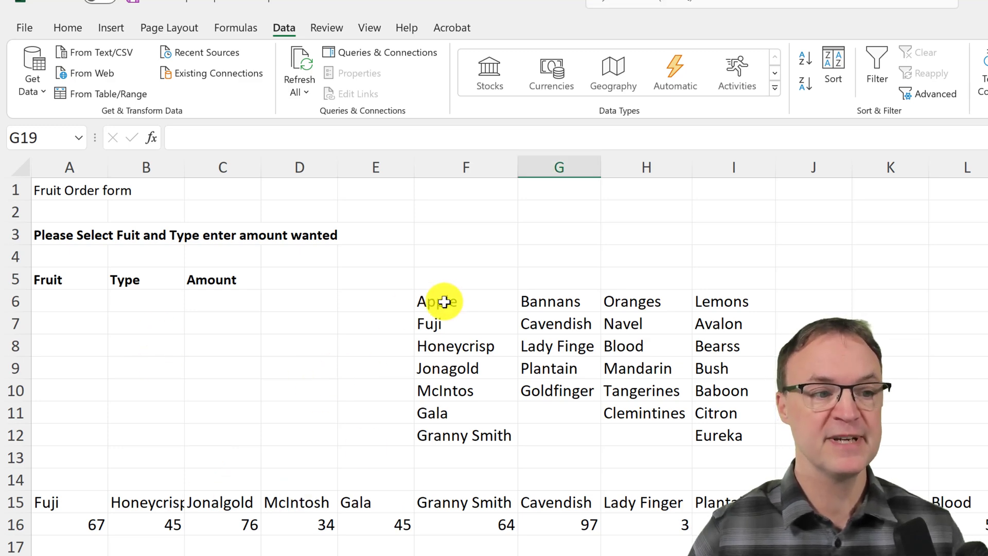
Select the fruit lists block F6:I12, checking the Gala cell and its empty neighbour.
{"action": "left_click_drag", "start_coordinate": [443, 300], "coordinate": [708, 435]}
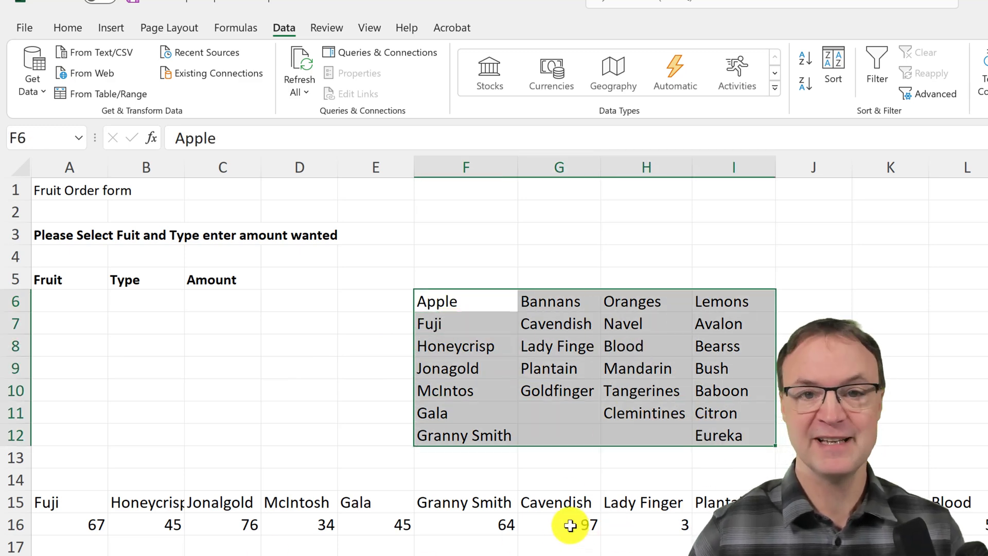
{"action": "left_click", "coordinate": [516, 410]}
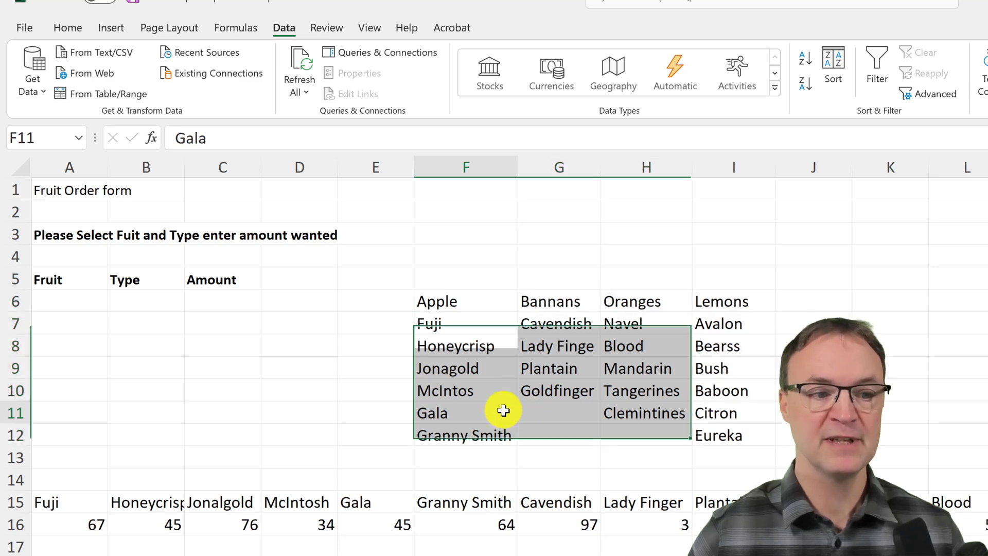
{"action": "left_click", "coordinate": [553, 412]}
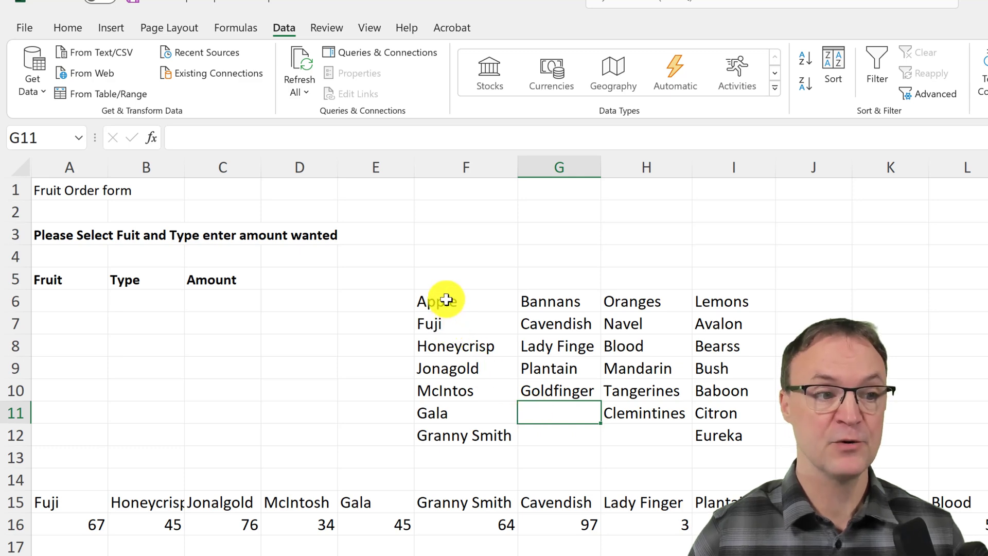
{"action": "left_click_drag", "start_coordinate": [446, 298], "coordinate": [699, 438]}
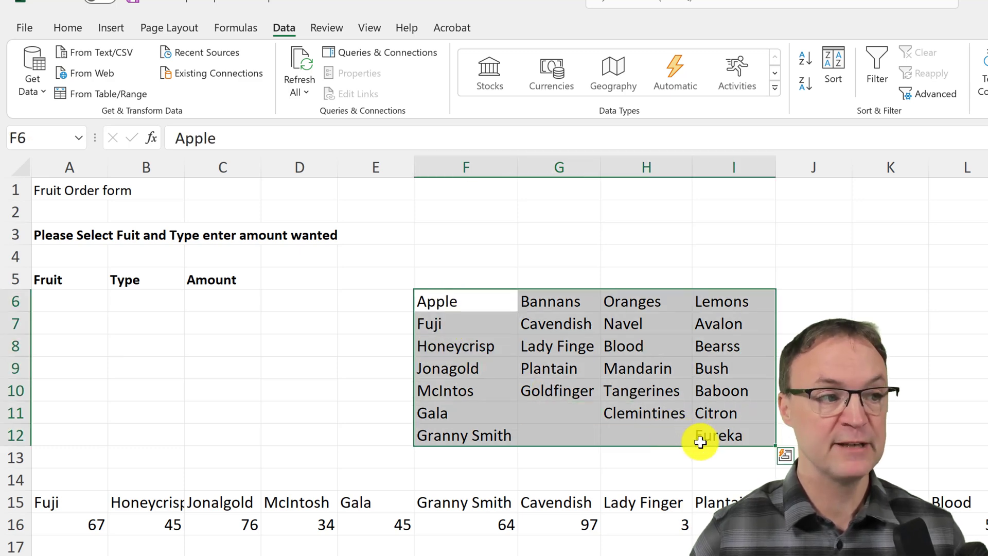
Convert the selected fruit lists into a table with headers, then click away from it.
{"action": "left_click", "coordinate": [109, 25]}
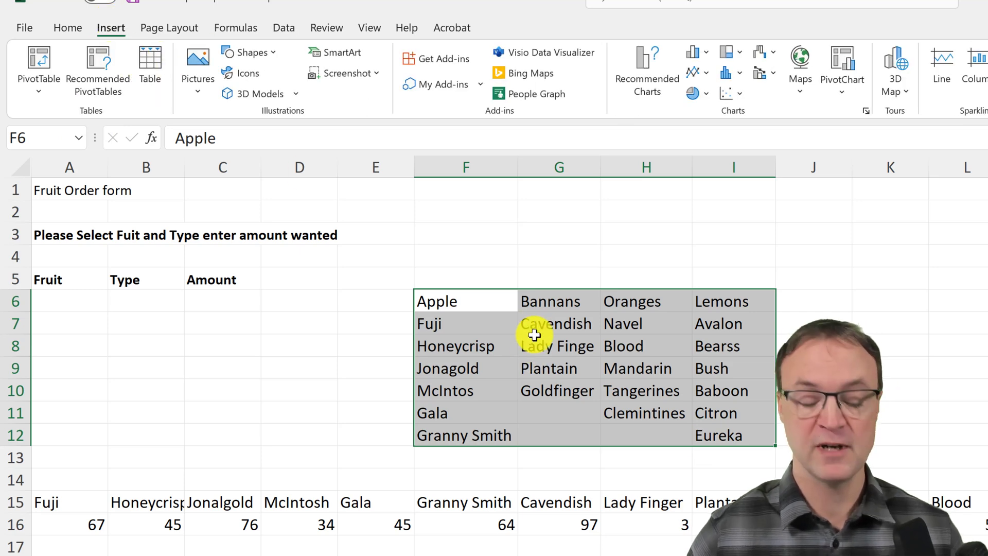
{"action": "key", "text": "ctrl+t"}
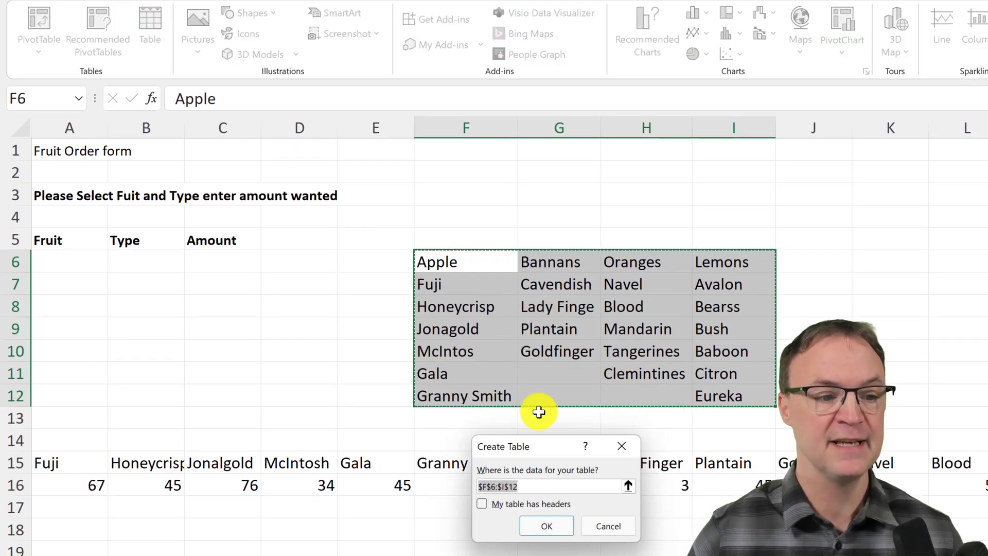
{"action": "left_click", "coordinate": [482, 503]}
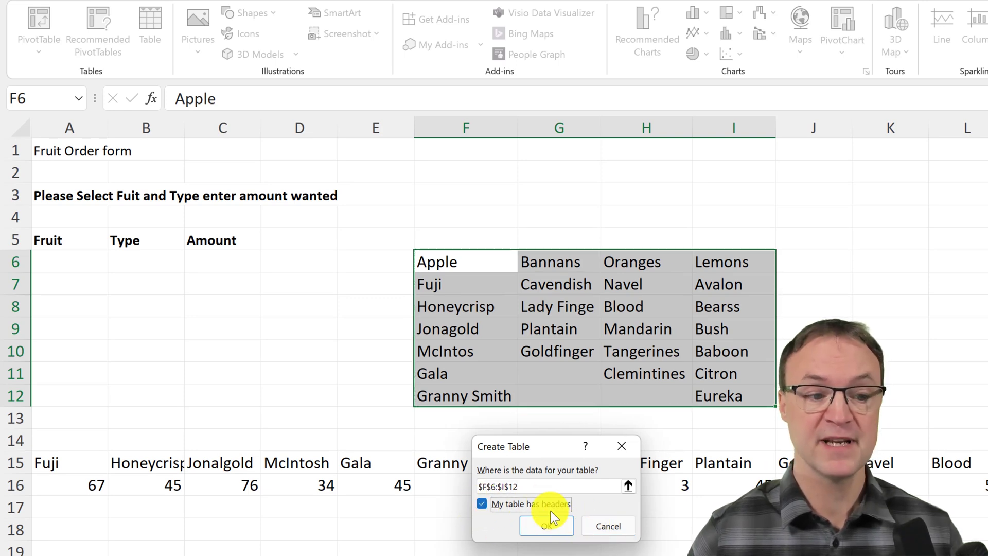
{"action": "left_click", "coordinate": [554, 524]}
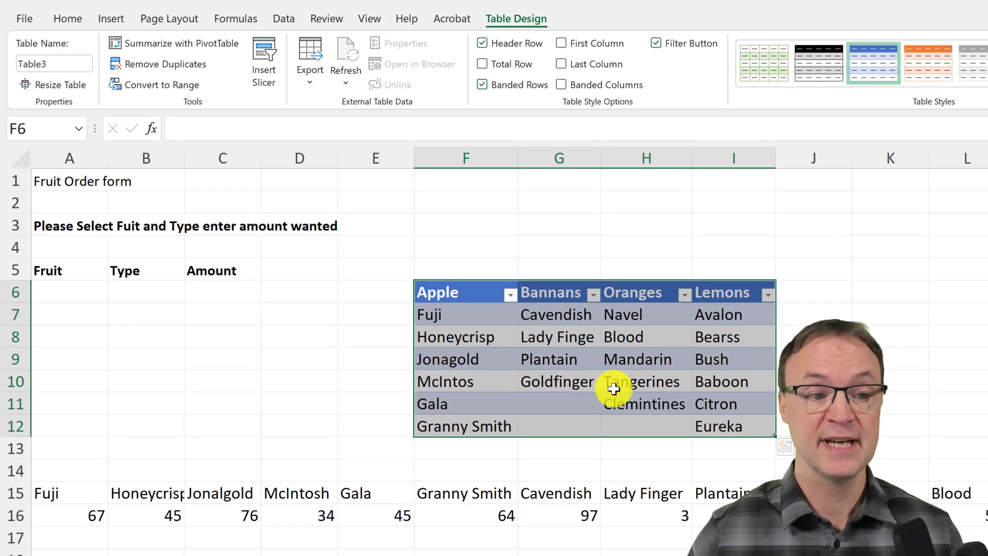
{"action": "left_click", "coordinate": [573, 390]}
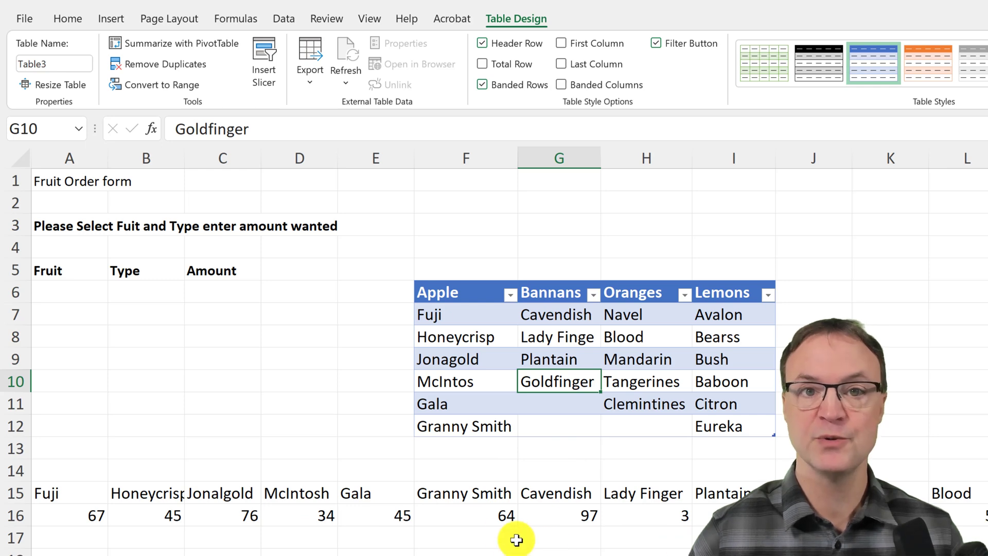
{"action": "left_click", "coordinate": [366, 402]}
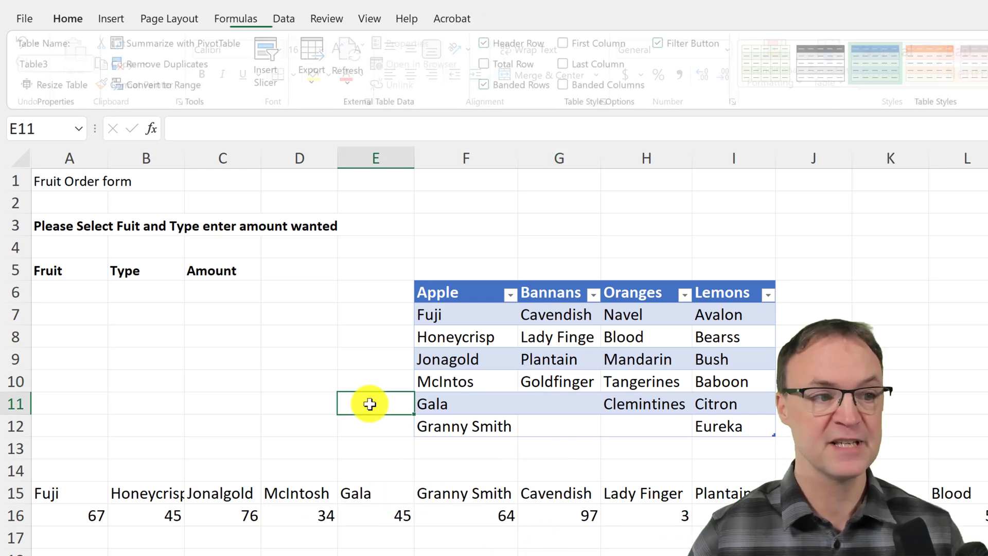
{"action": "left_click", "coordinate": [444, 550]}
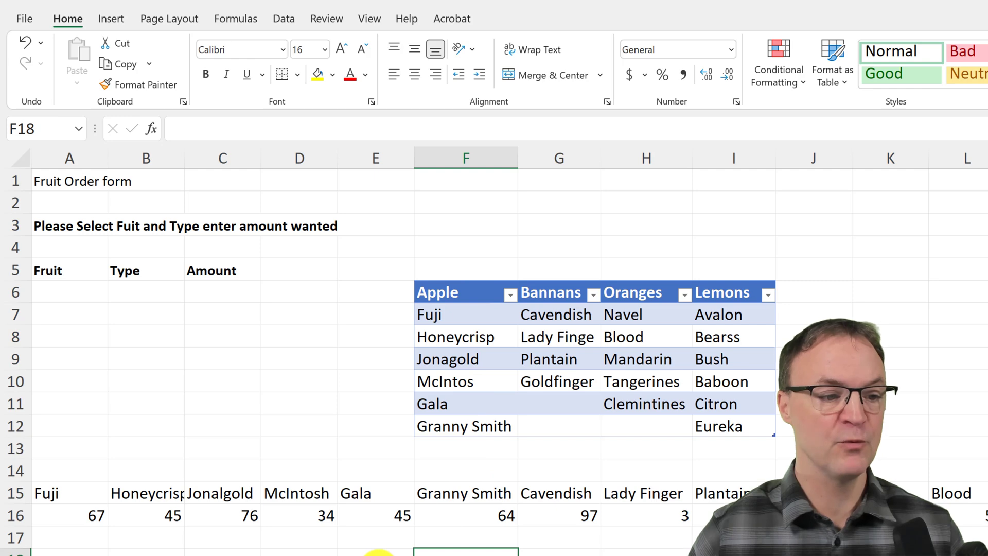
{"action": "left_click", "coordinate": [377, 553]}
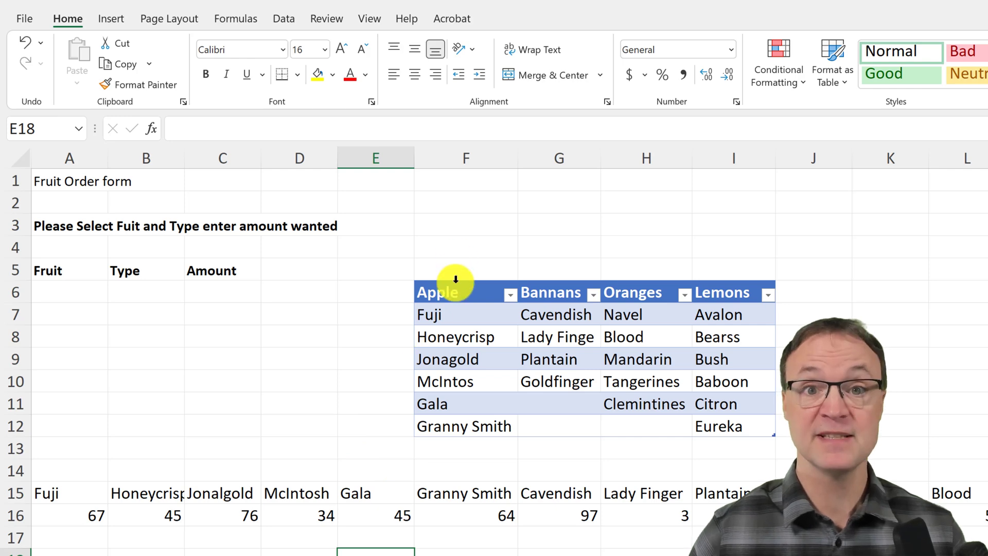
Create range names from the table's top row only, with Left column unticked.
{"action": "left_click_drag", "start_coordinate": [454, 291], "coordinate": [700, 375]}
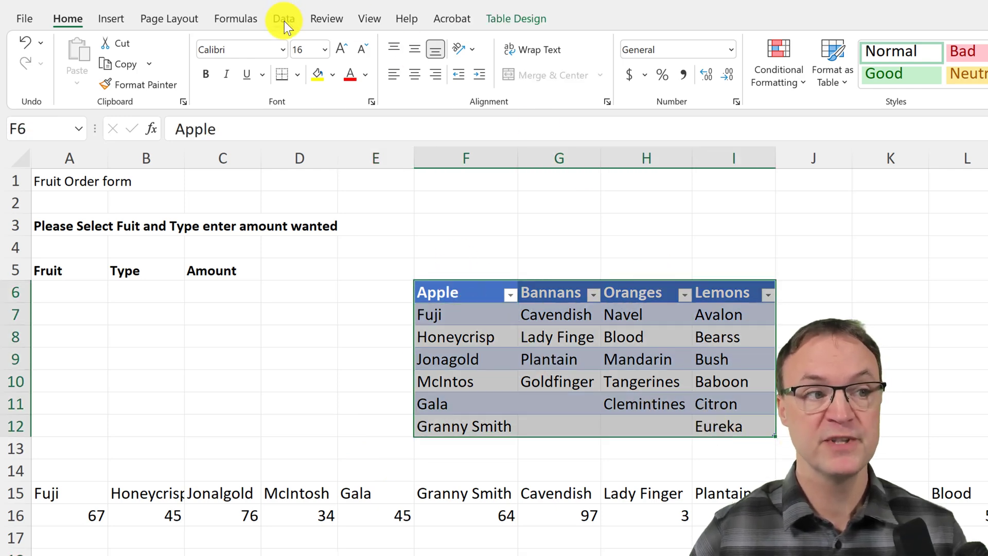
{"action": "left_click", "coordinate": [216, 17]}
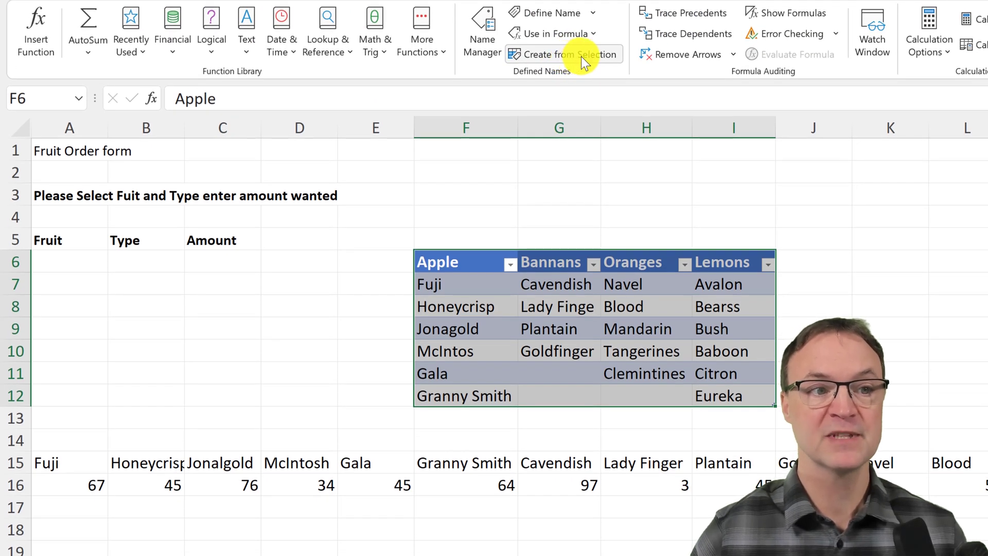
{"action": "left_click", "coordinate": [581, 57]}
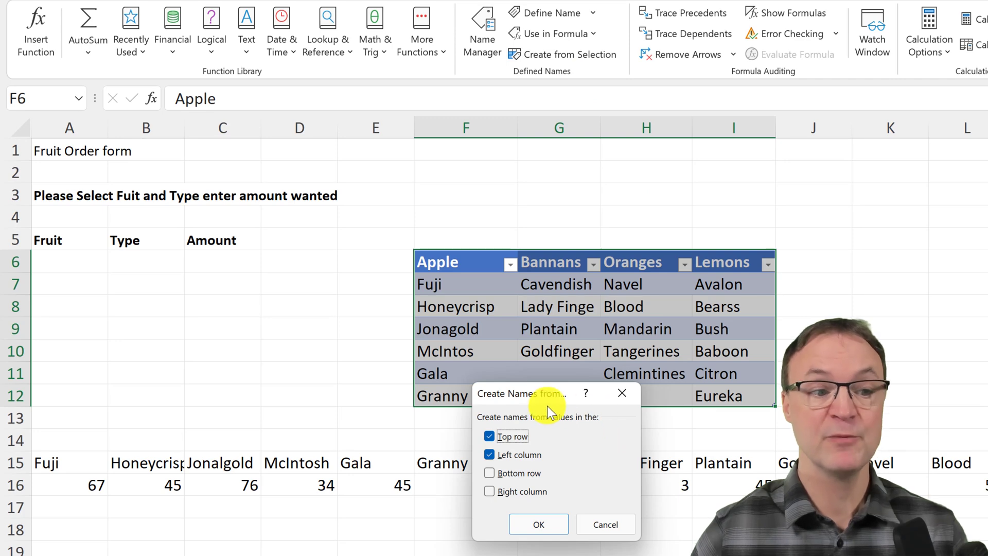
{"action": "left_click", "coordinate": [491, 454]}
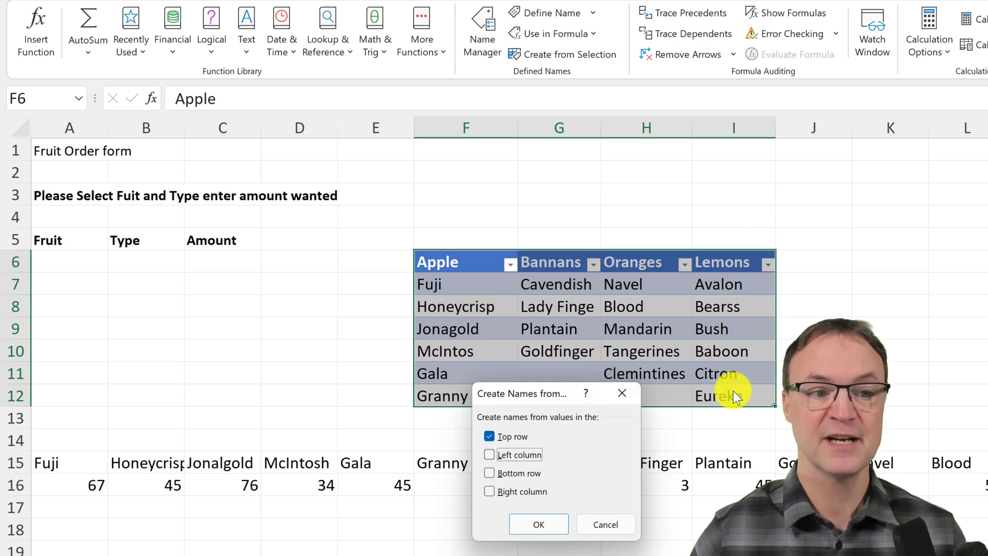
{"action": "left_click", "coordinate": [559, 529]}
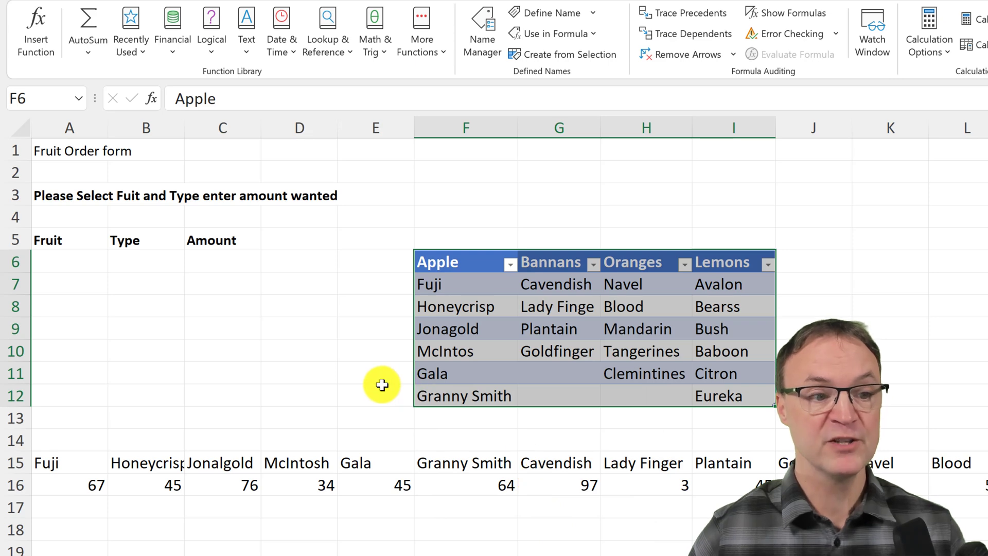
{"action": "left_click", "coordinate": [379, 387]}
Jump to the Bannans named range from the Name Box to verify it.
{"action": "left_click", "coordinate": [255, 344]}
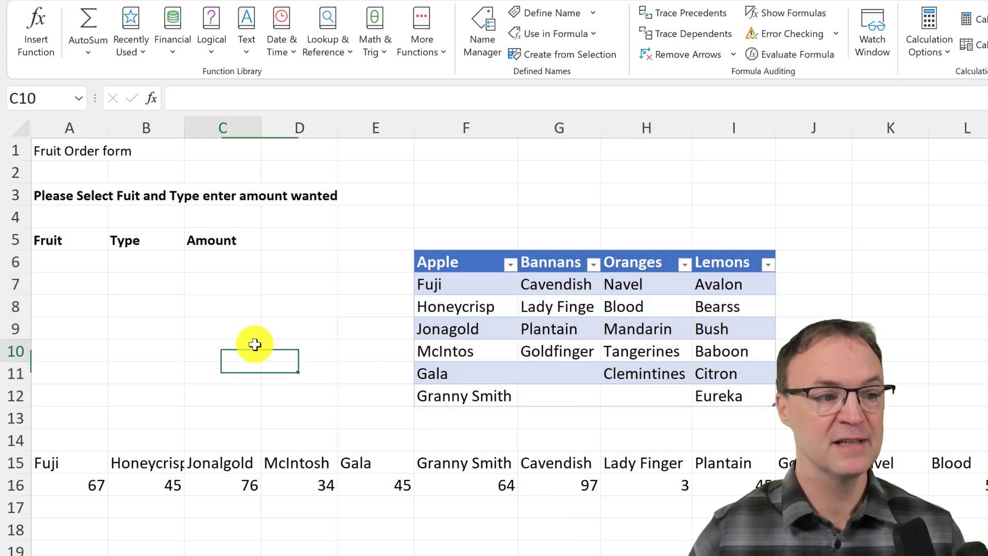
{"action": "left_click", "coordinate": [78, 98]}
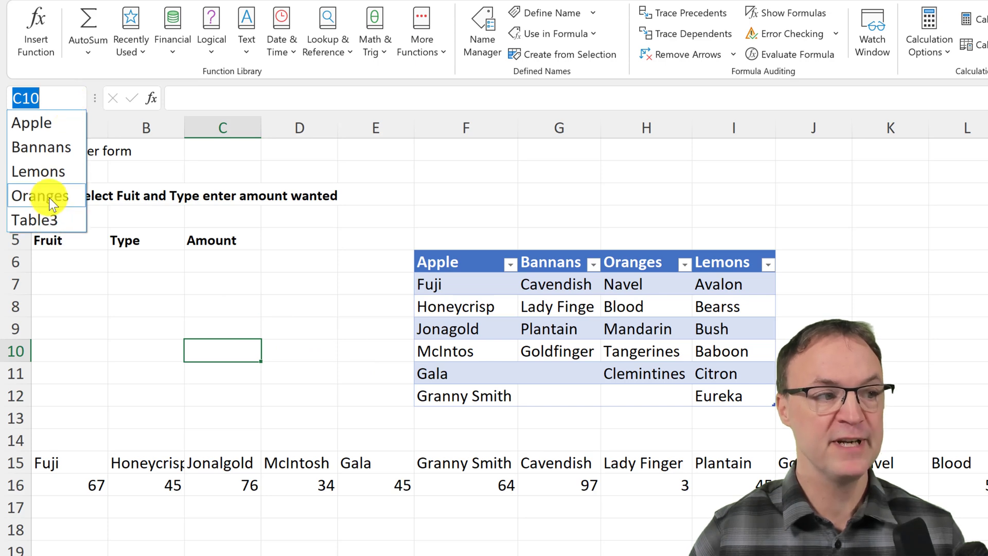
{"action": "left_click", "coordinate": [53, 151]}
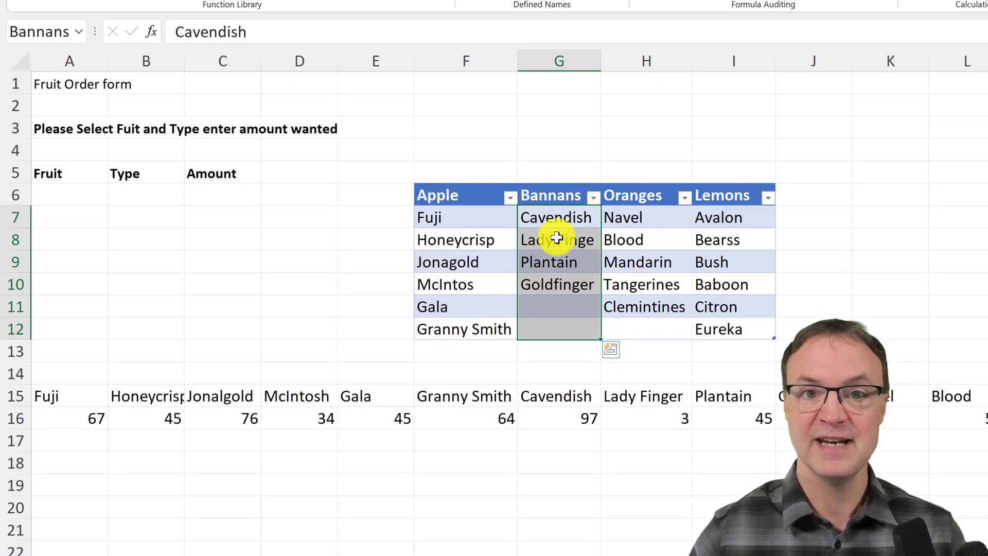
{"action": "left_click", "coordinate": [317, 465]}
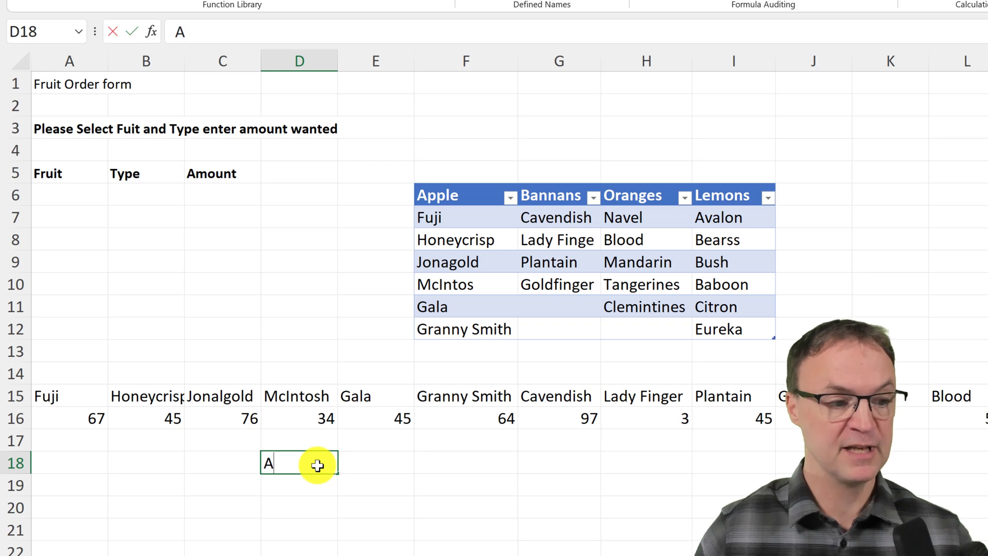
Enter =INDIRECT(D18) in F18, returning 'Fruit Order form' from A1.
{"action": "left_click", "coordinate": [461, 462]}
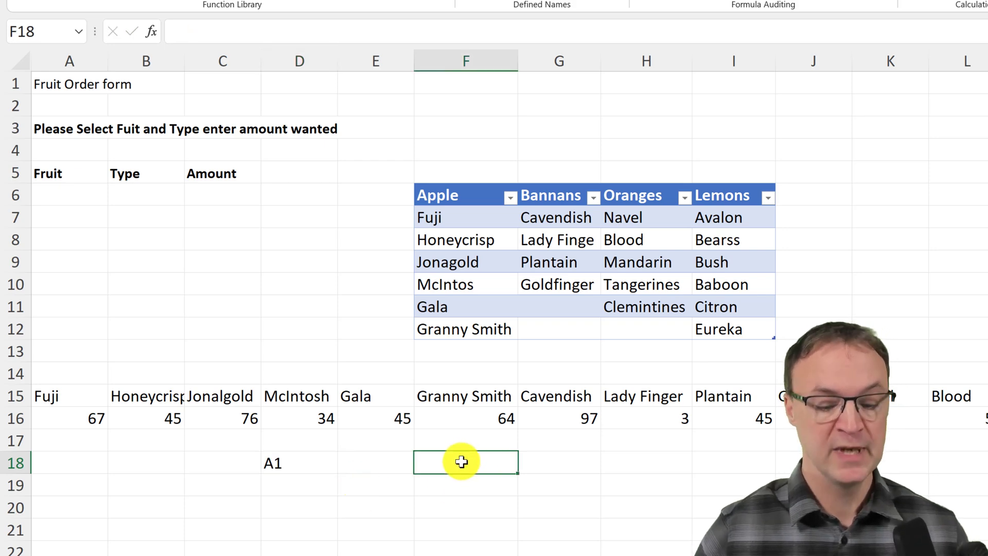
{"action": "type", "text": "="}
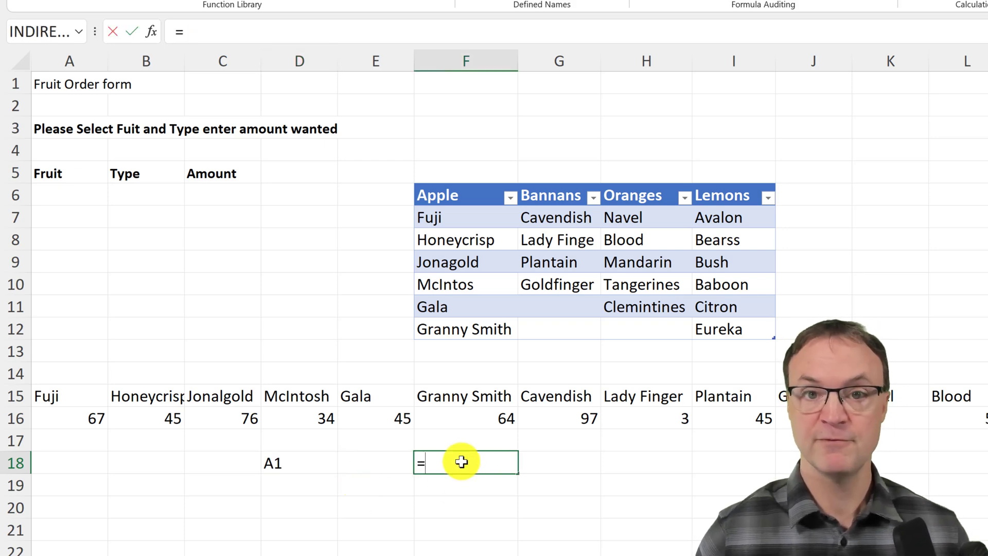
{"action": "type", "text": "in"}
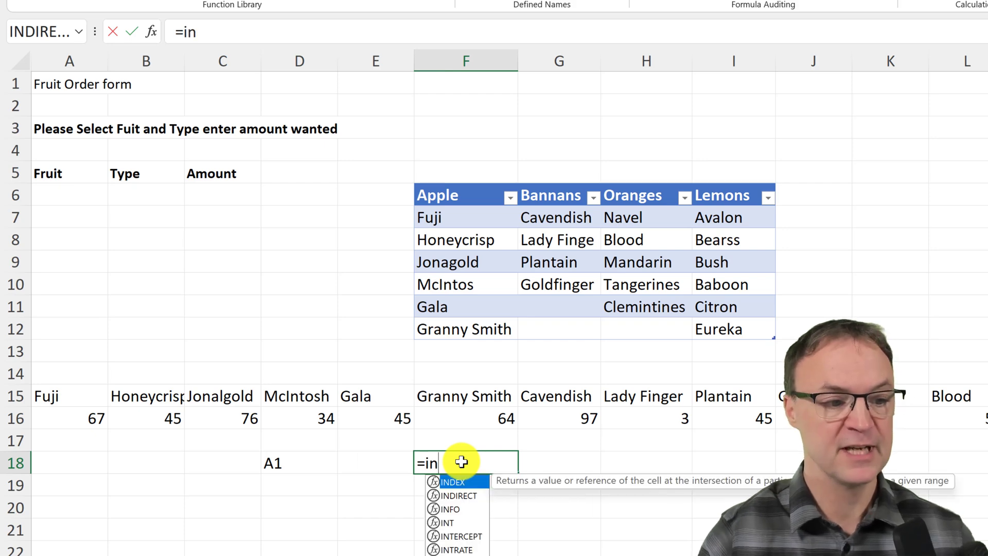
{"action": "left_click", "coordinate": [457, 496]}
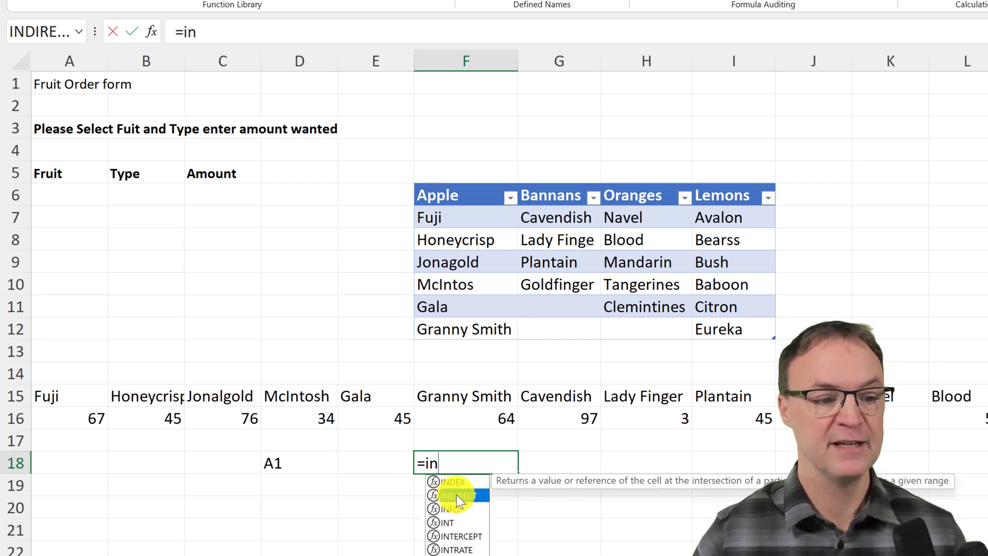
{"action": "double_click", "coordinate": [455, 495]}
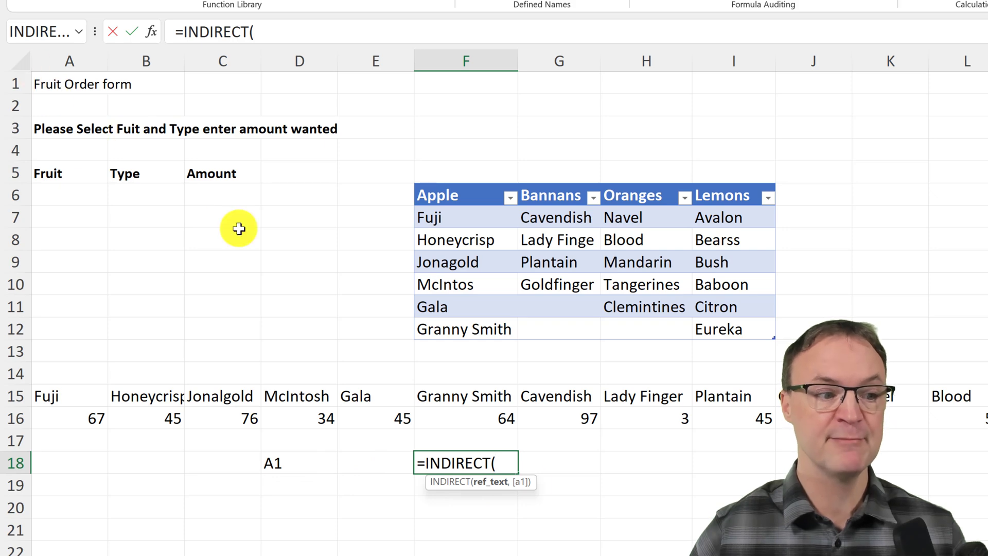
{"action": "left_click", "coordinate": [300, 469]}
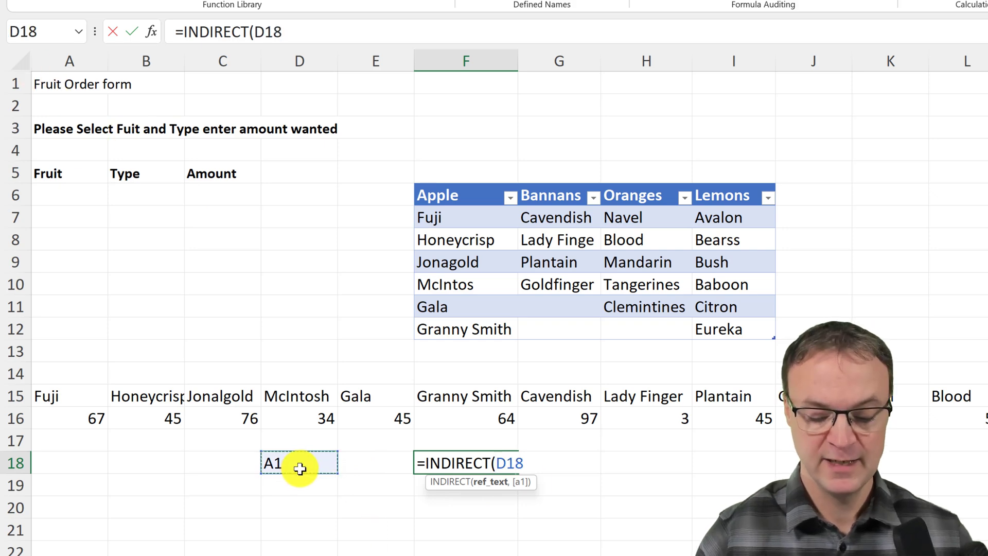
{"action": "type", "text": ")"}
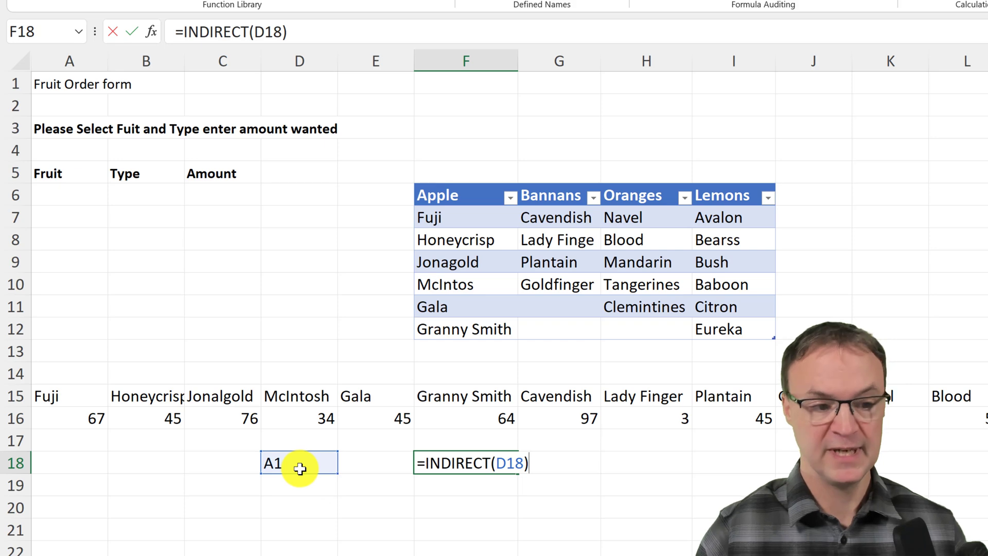
{"action": "key", "text": "Return"}
{"action": "left_click", "coordinate": [458, 469]}
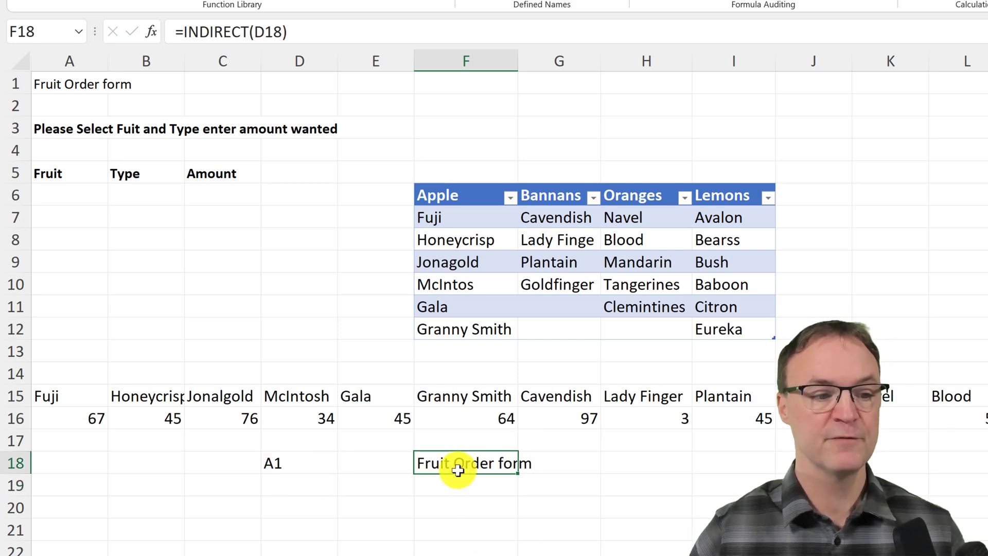
Select D18 and view the defined range names in the Name Box list.
{"action": "left_click", "coordinate": [303, 462]}
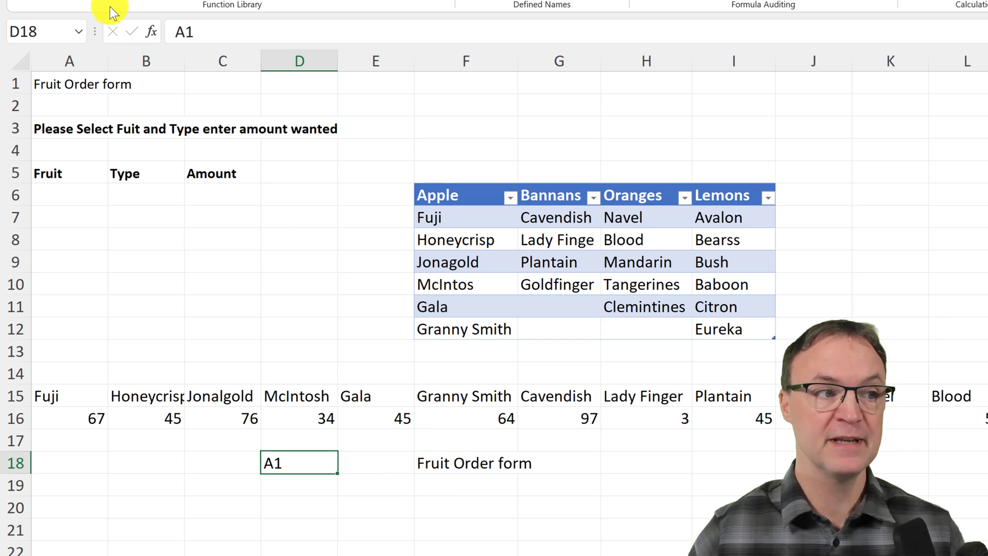
{"action": "left_click", "coordinate": [78, 26]}
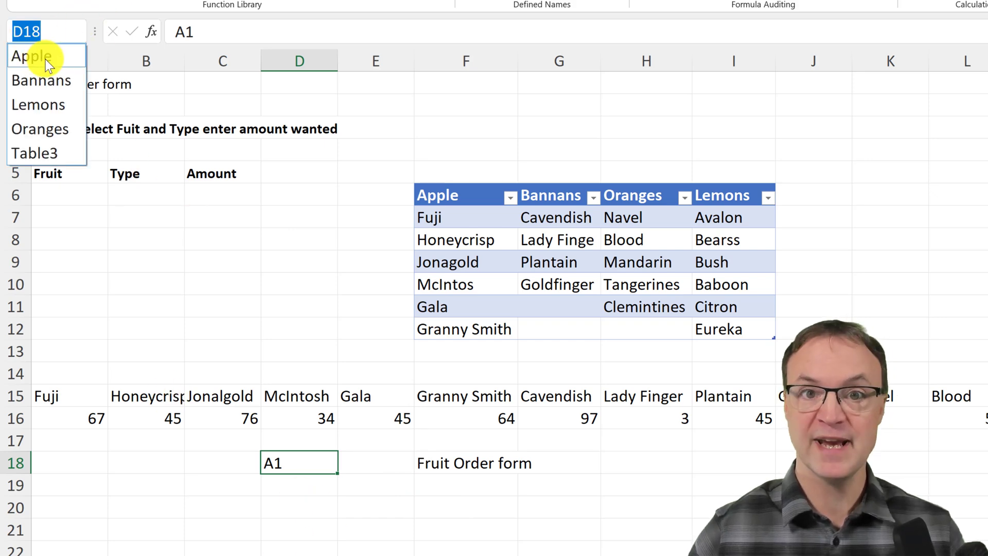
{"action": "key", "text": "Escape"}
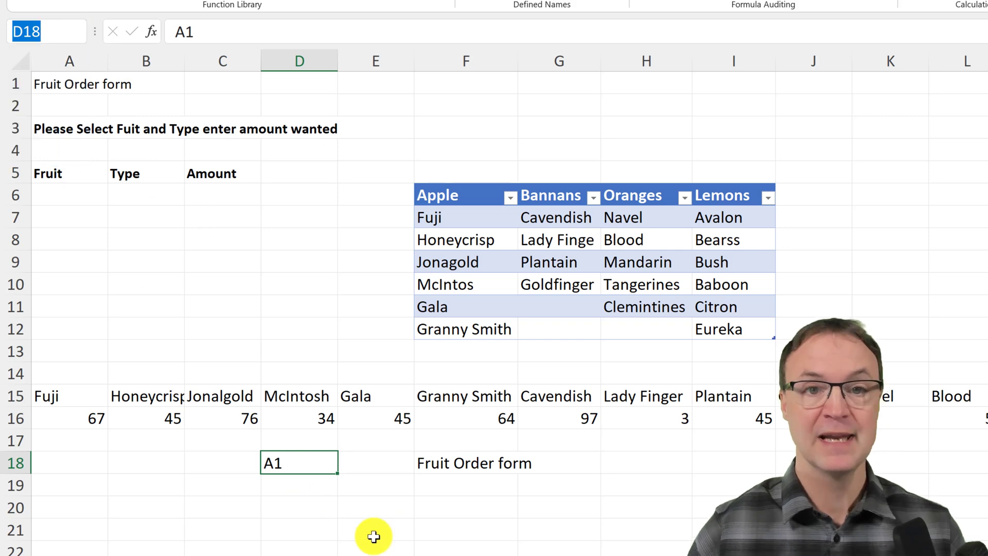
Add List data validation to A6 with source =$F$6:$I$6, the fruit headers.
{"action": "left_click", "coordinate": [62, 190]}
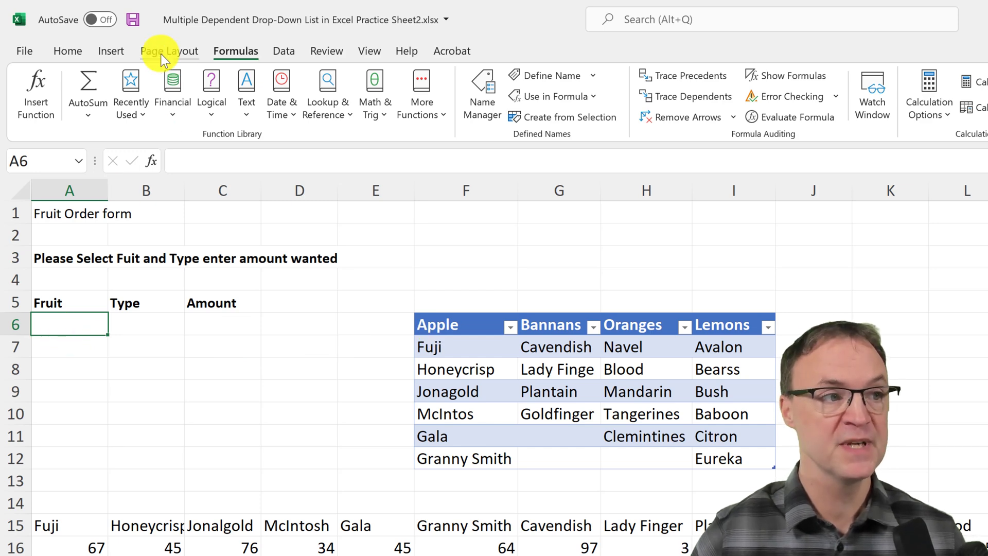
{"action": "left_click", "coordinate": [101, 53]}
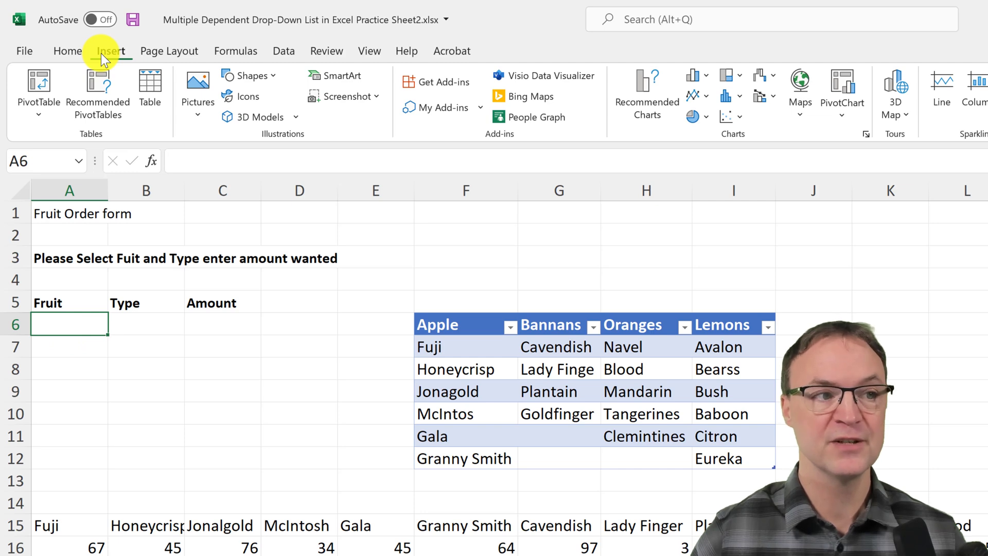
{"action": "left_click", "coordinate": [280, 53]}
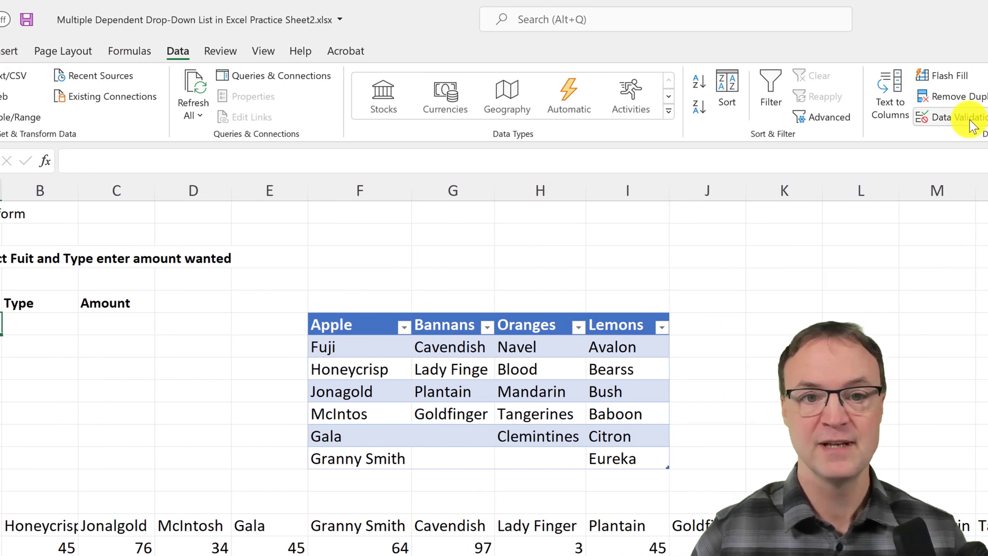
{"action": "left_click", "coordinate": [945, 117]}
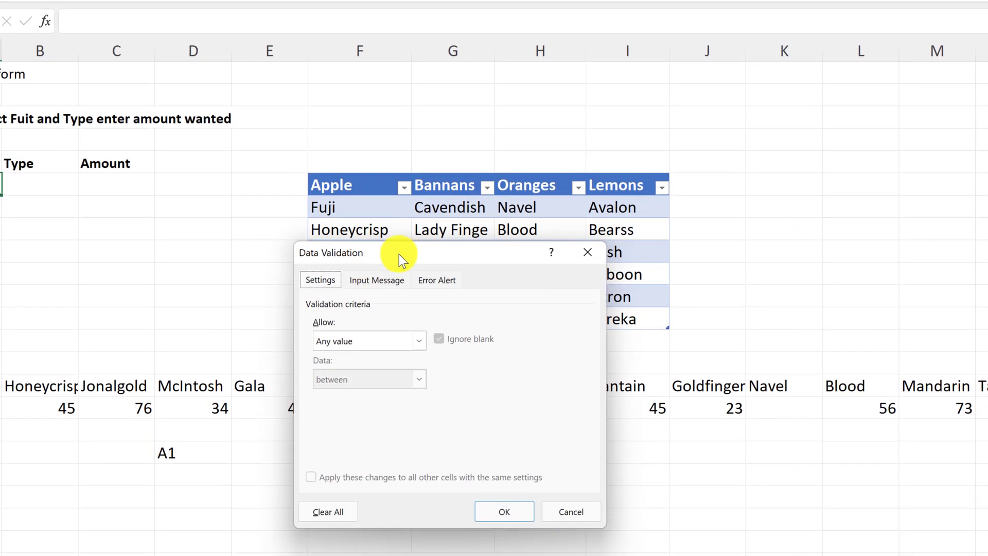
{"action": "left_click_drag", "start_coordinate": [400, 269], "coordinate": [307, 291]}
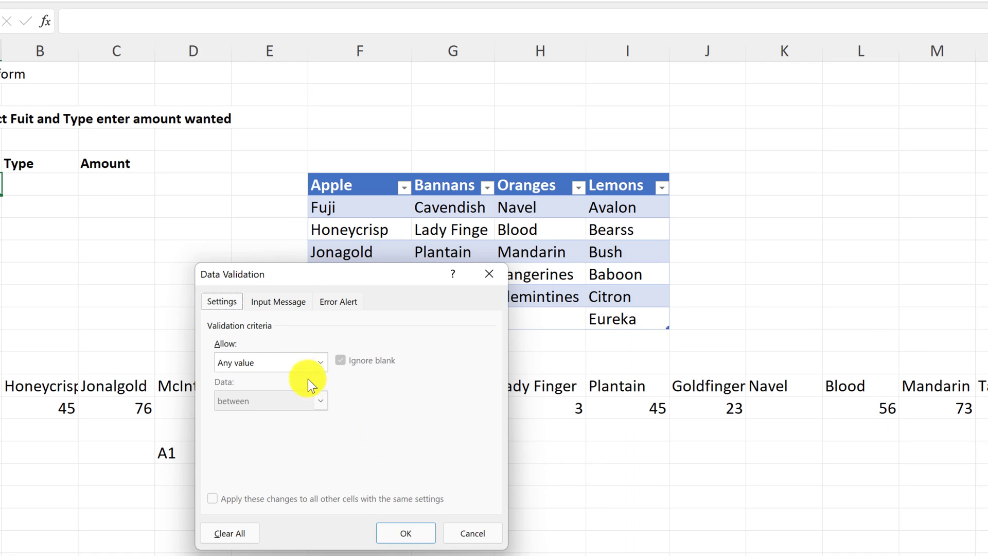
{"action": "left_click", "coordinate": [308, 364]}
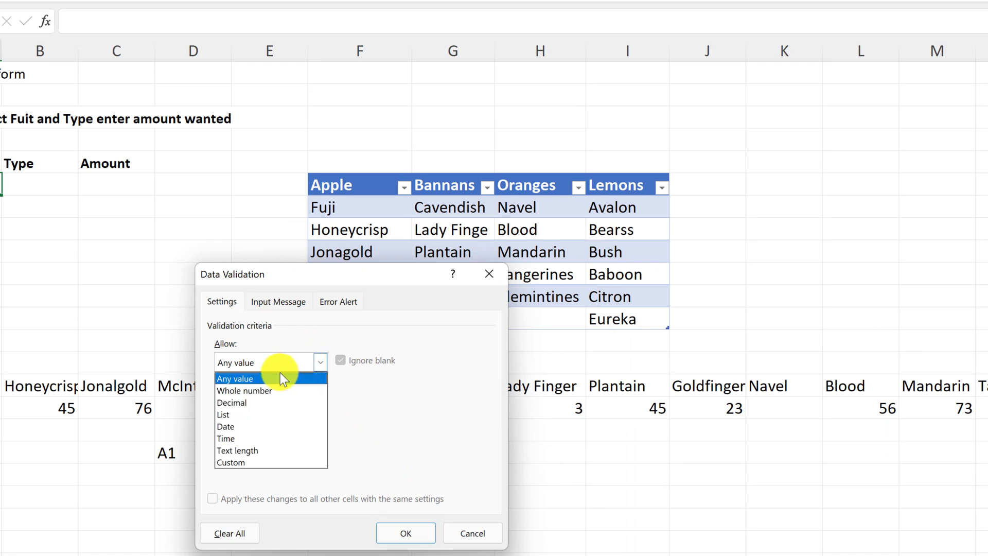
{"action": "left_click", "coordinate": [262, 418]}
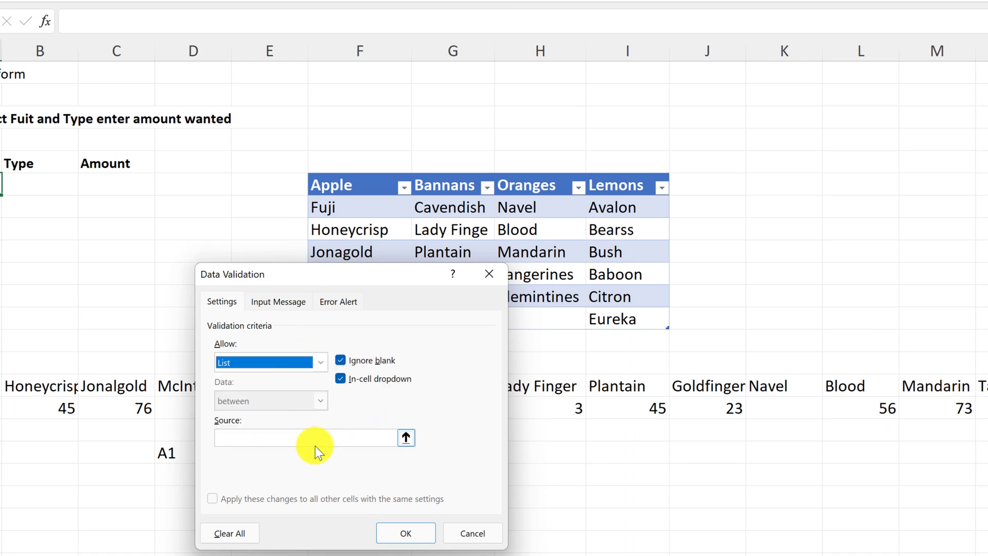
{"action": "left_click", "coordinate": [406, 437]}
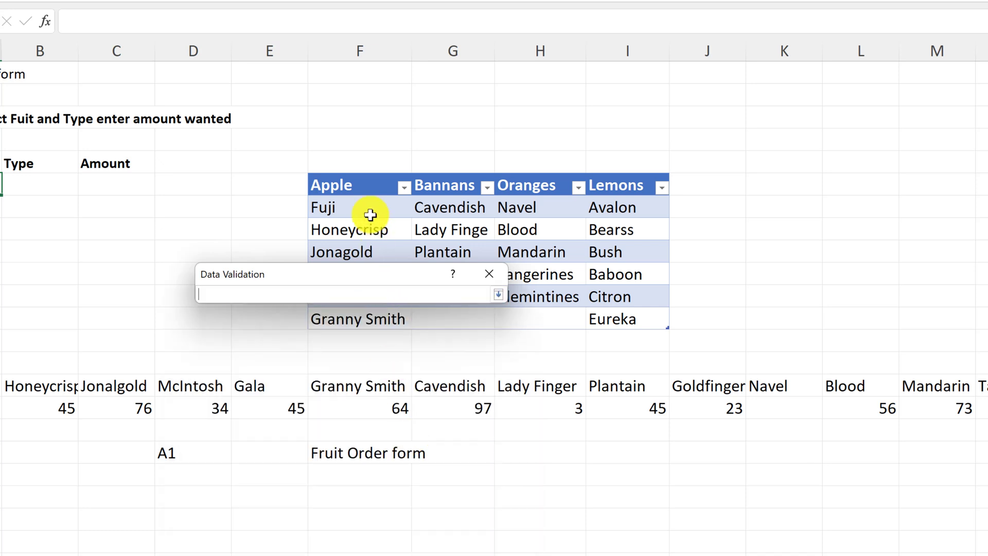
{"action": "left_click_drag", "start_coordinate": [360, 186], "coordinate": [639, 197]}
{"action": "left_click", "coordinate": [498, 294]}
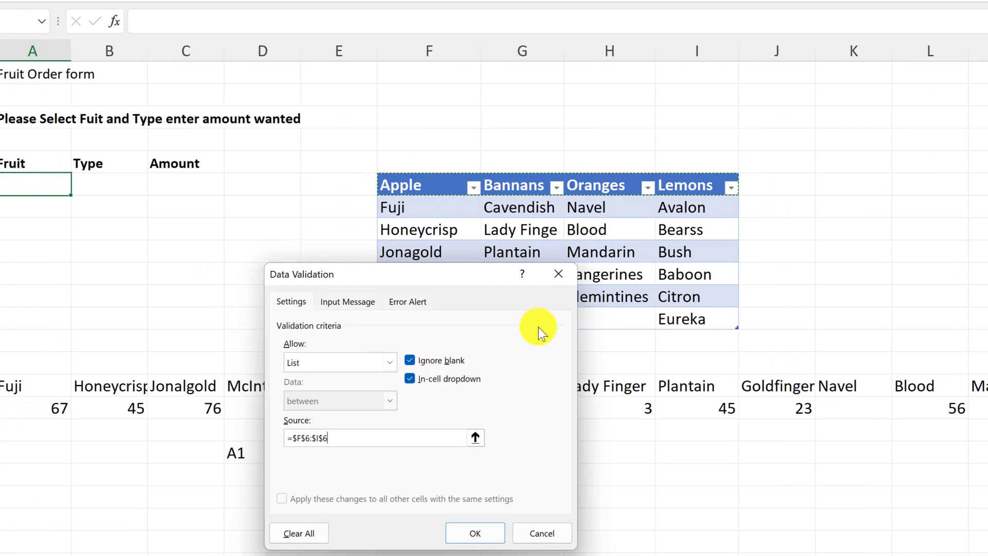
{"action": "left_click", "coordinate": [511, 533]}
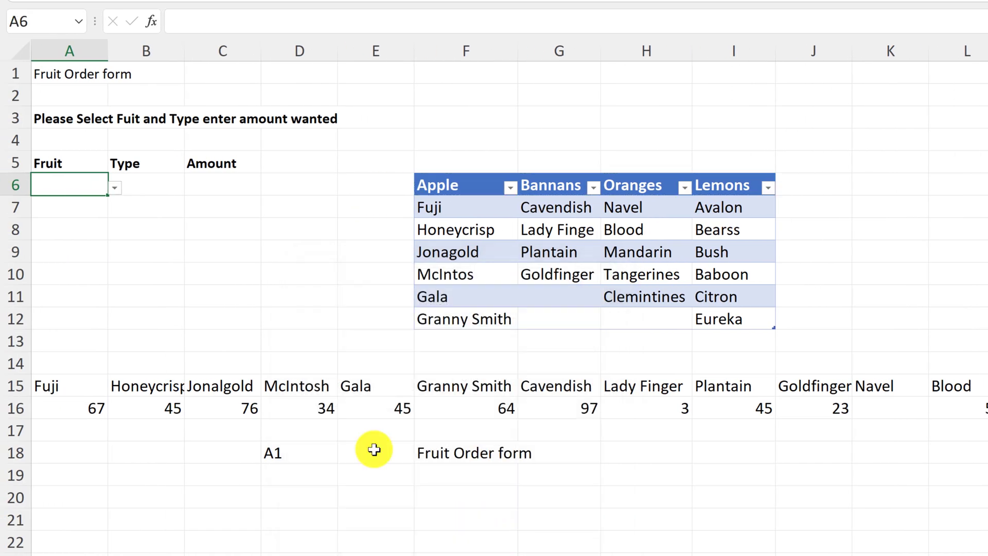
Confirm A6's fruit list and test it by picking Bannans, then Lemons.
{"action": "left_click", "coordinate": [102, 251]}
{"action": "left_click", "coordinate": [85, 188]}
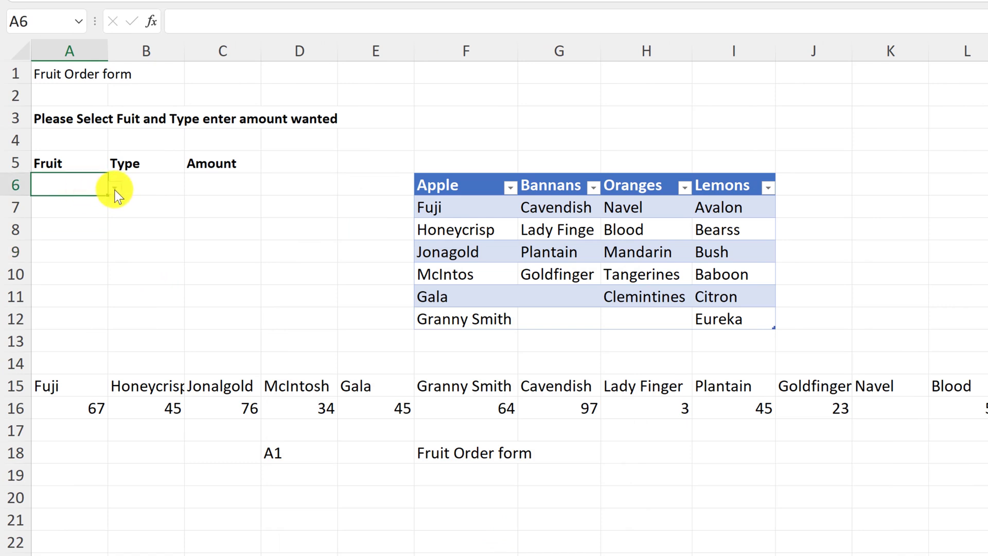
{"action": "left_click", "coordinate": [114, 189]}
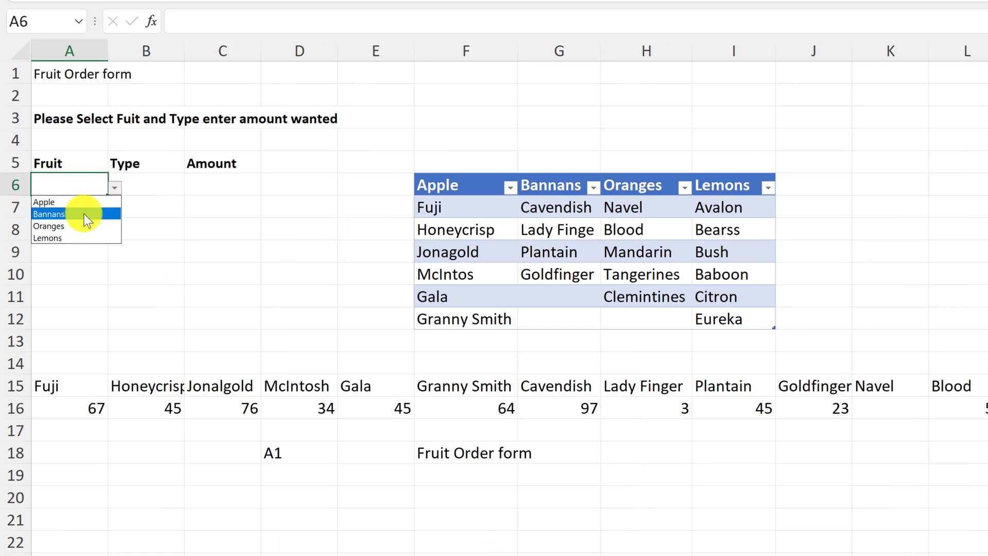
{"action": "key", "text": "Escape"}
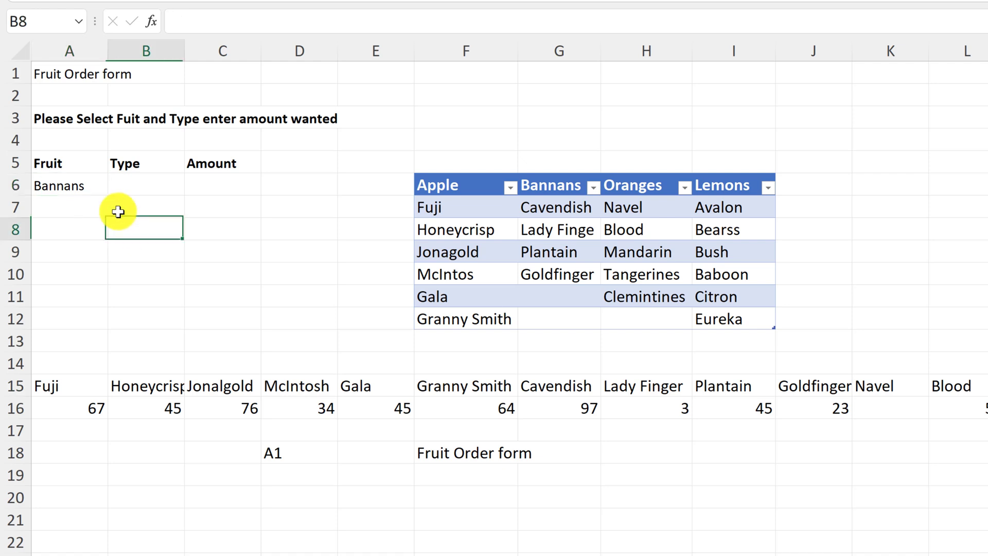
{"action": "left_click", "coordinate": [88, 185]}
{"action": "left_click", "coordinate": [114, 190]}
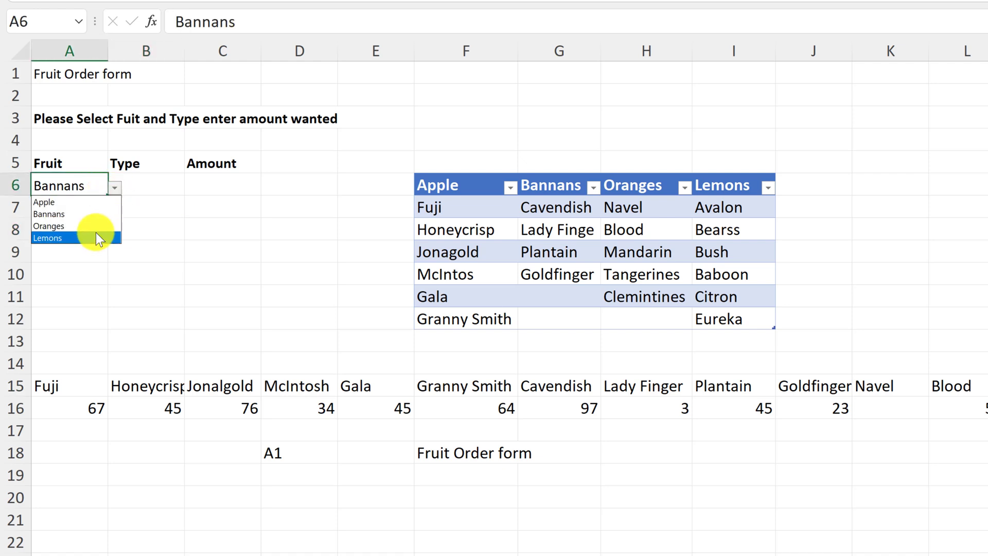
{"action": "left_click", "coordinate": [96, 235]}
{"action": "left_click", "coordinate": [123, 190]}
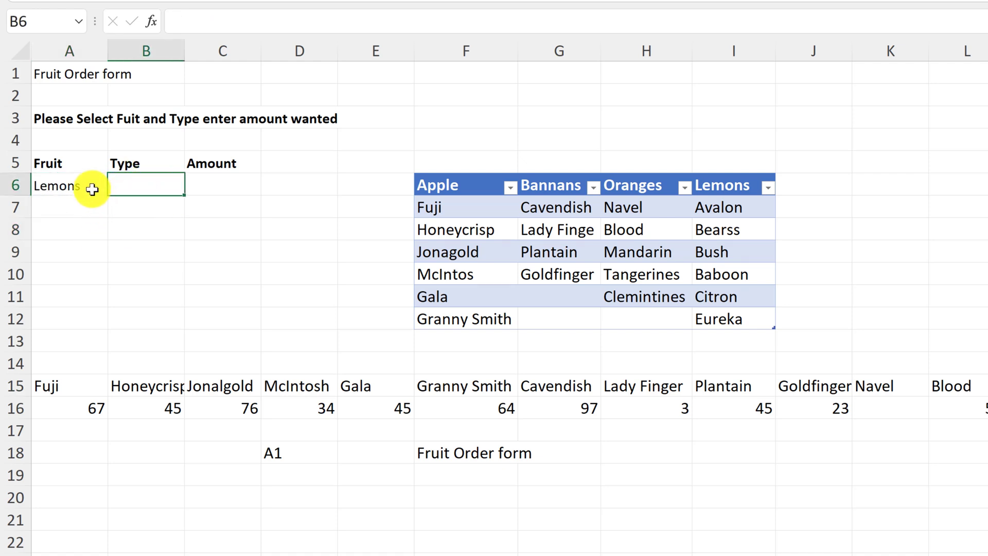
Recheck A6's validation as a List sourced from =$F$6:$I$6, then select B6.
{"action": "left_click", "coordinate": [72, 186]}
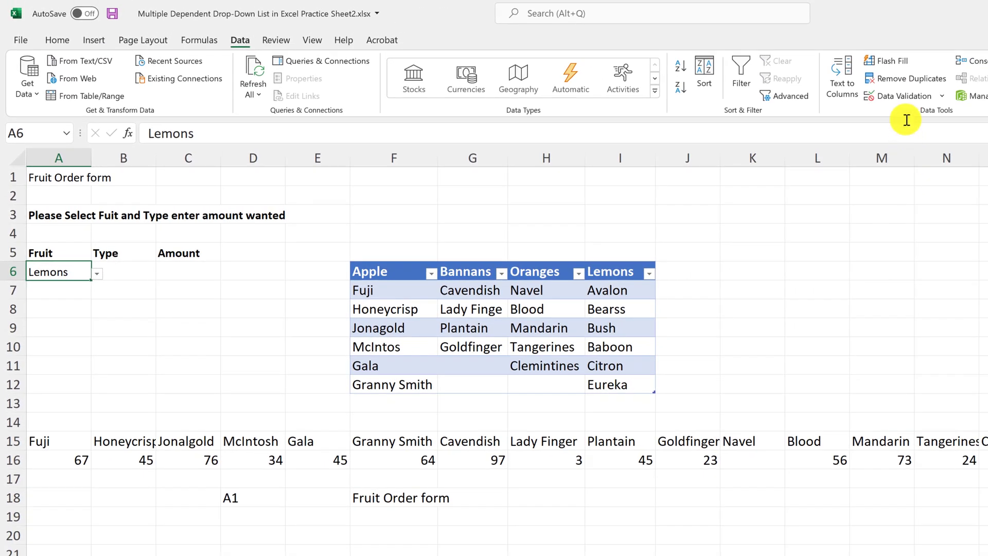
{"action": "left_click", "coordinate": [905, 96]}
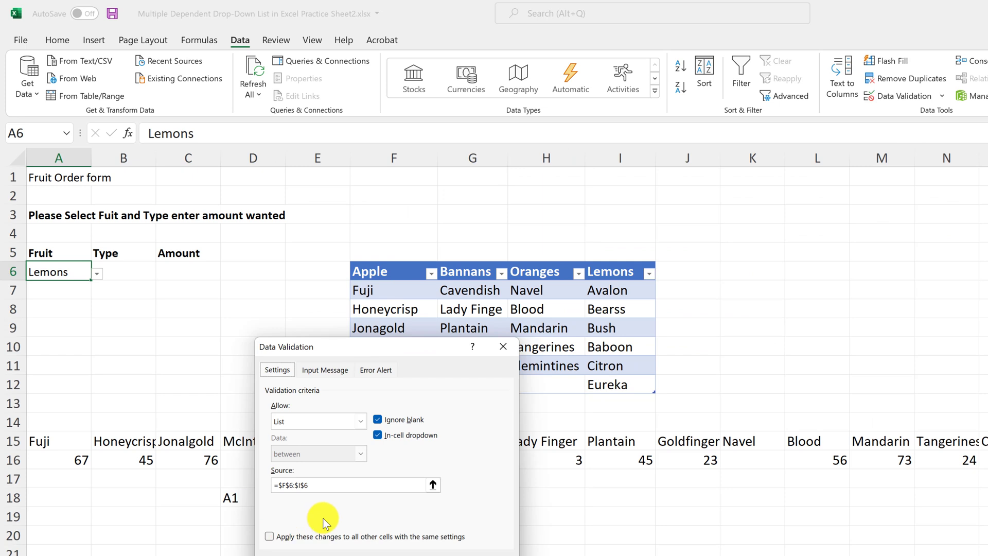
{"action": "left_click", "coordinate": [342, 492]}
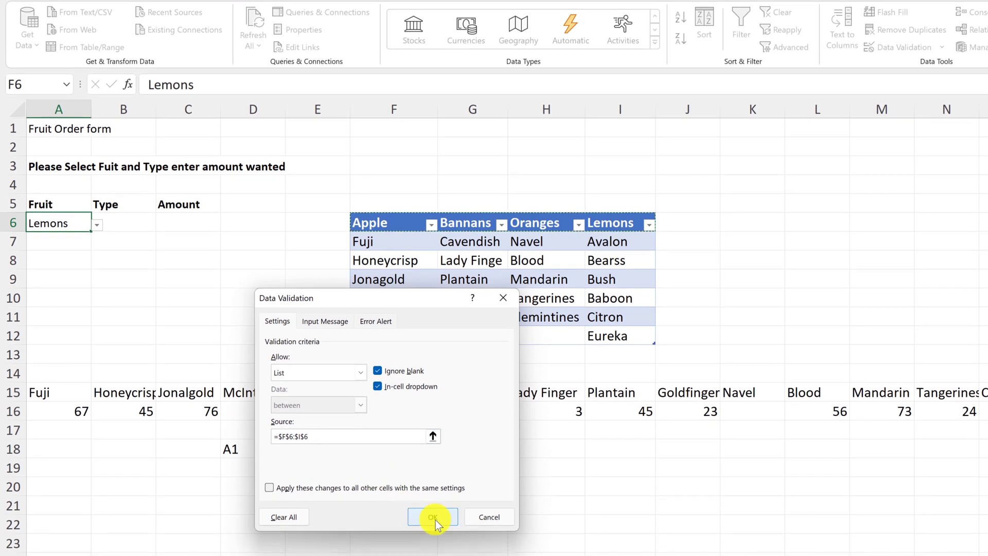
{"action": "left_click", "coordinate": [360, 372]}
{"action": "left_click", "coordinate": [360, 372]}
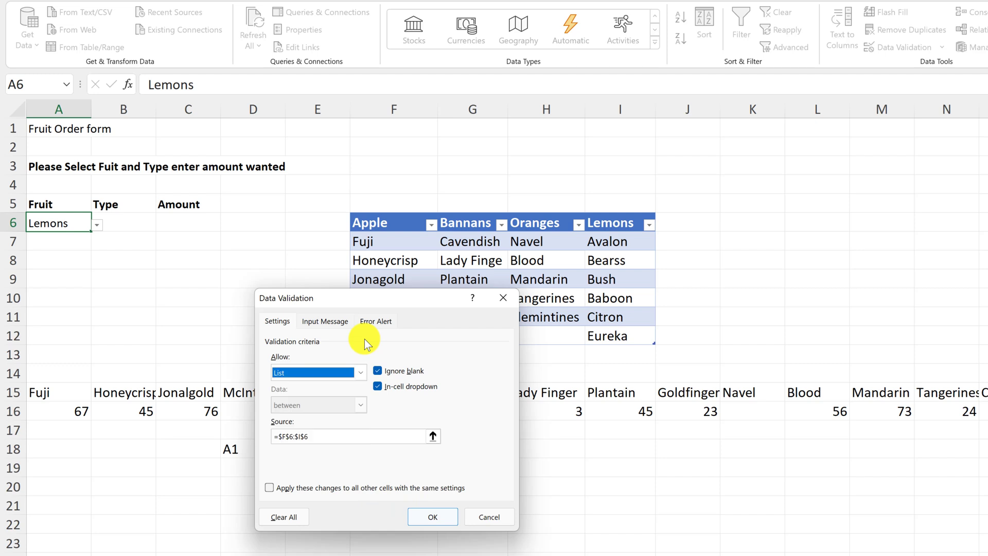
{"action": "left_click", "coordinate": [434, 521]}
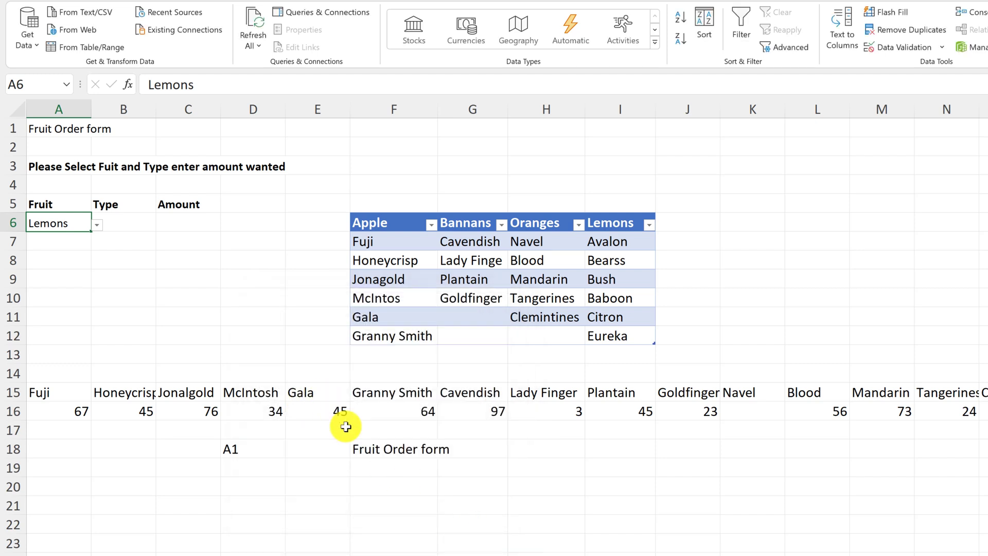
{"action": "left_click", "coordinate": [132, 222]}
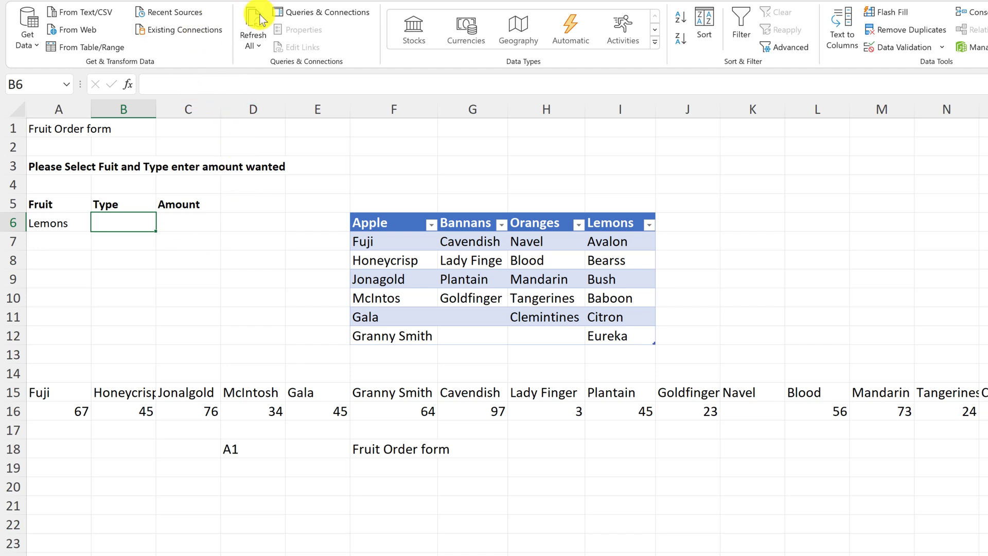
Give B6 List data validation with source =indirect(A6).
{"action": "left_click", "coordinate": [891, 50]}
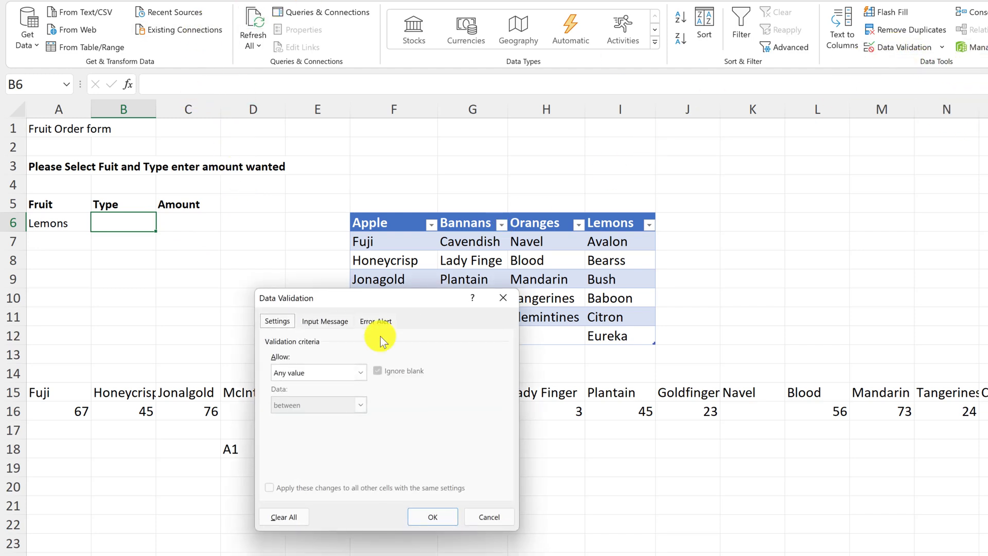
{"action": "left_click", "coordinate": [359, 375]}
{"action": "left_click", "coordinate": [324, 420]}
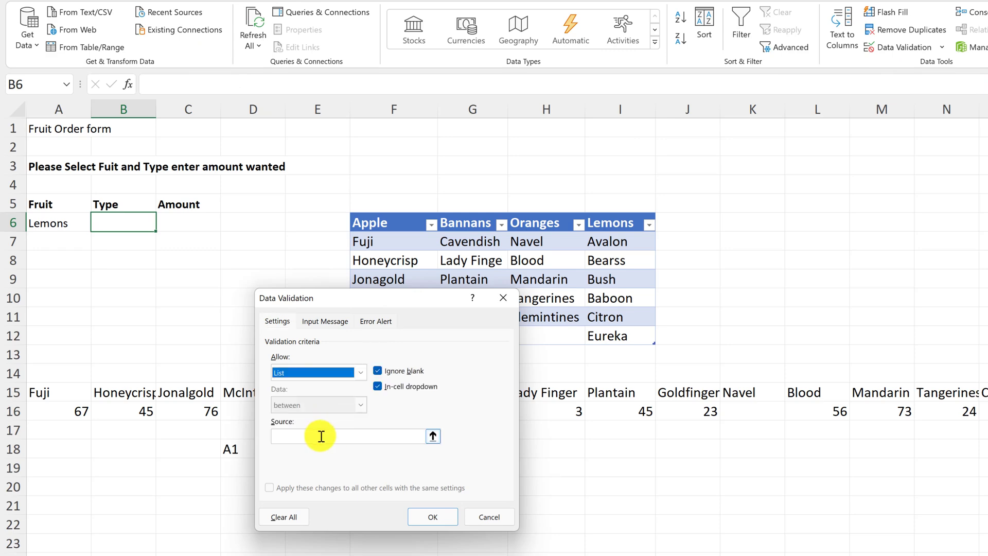
{"action": "left_click", "coordinate": [321, 438]}
{"action": "type", "text": "=indirect(A6"}
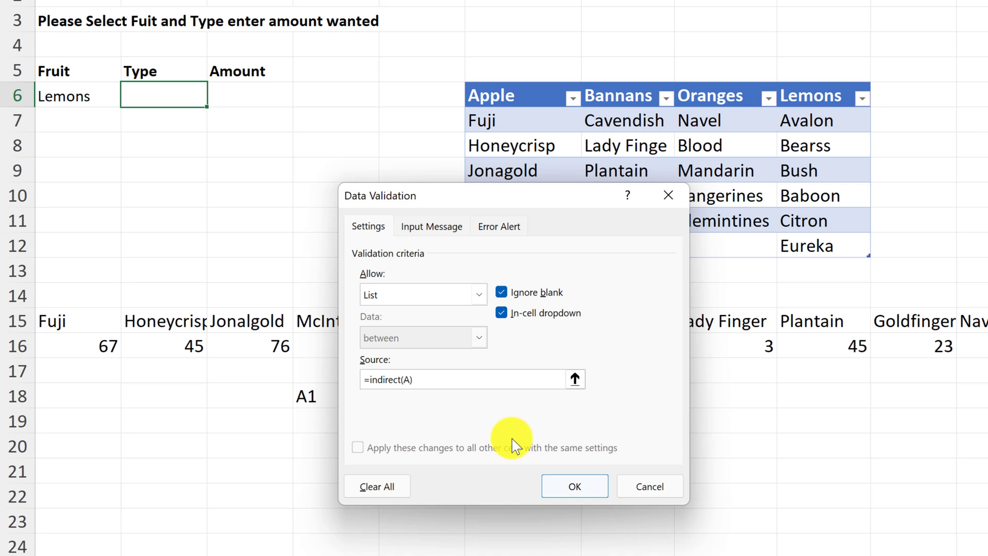
{"action": "left_click", "coordinate": [572, 487]}
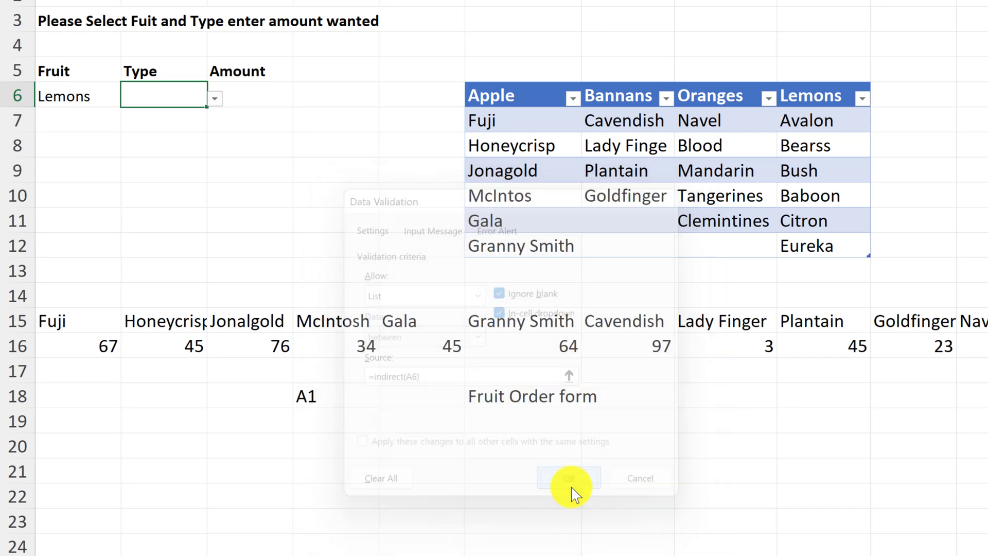
Pick Apple in A6 and check that B6's drop-down offers apple varieties.
{"action": "left_click", "coordinate": [76, 95]}
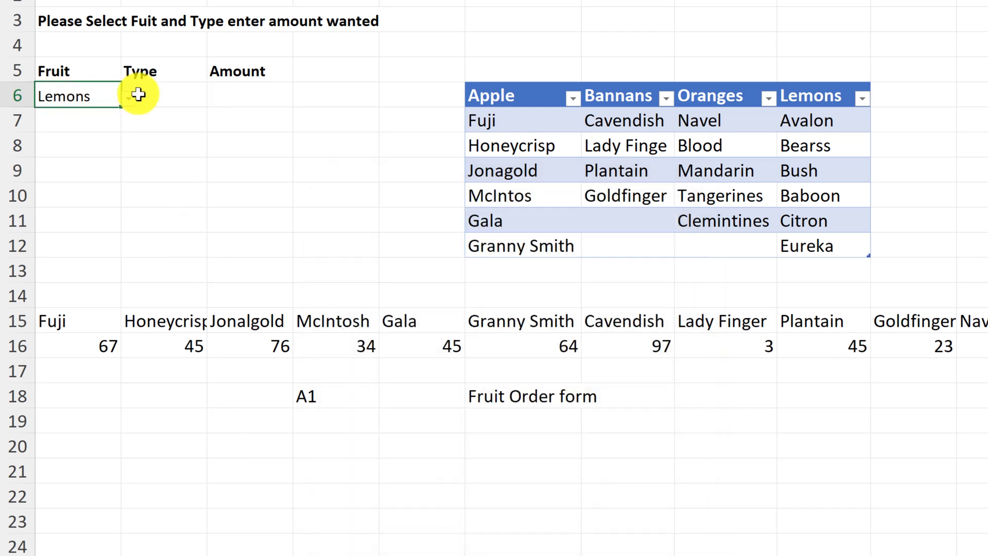
{"action": "left_click", "coordinate": [127, 98]}
{"action": "left_click", "coordinate": [103, 111]}
{"action": "left_click", "coordinate": [195, 101]}
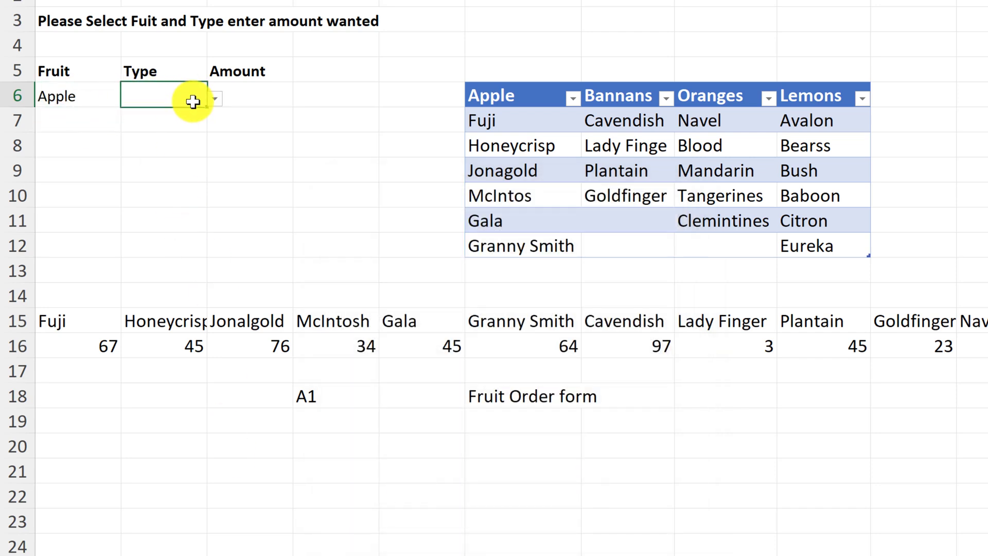
{"action": "left_click", "coordinate": [214, 99]}
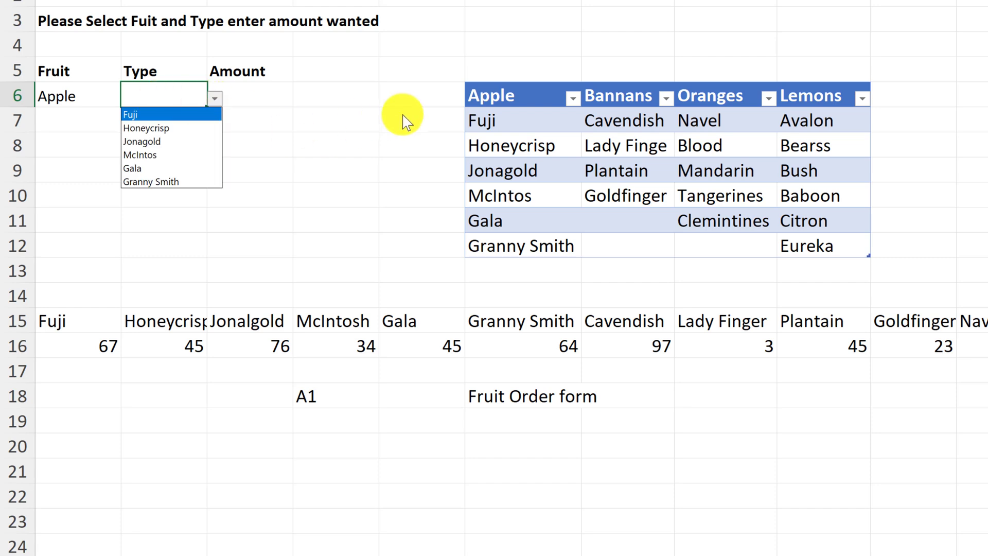
{"action": "left_click", "coordinate": [214, 99]}
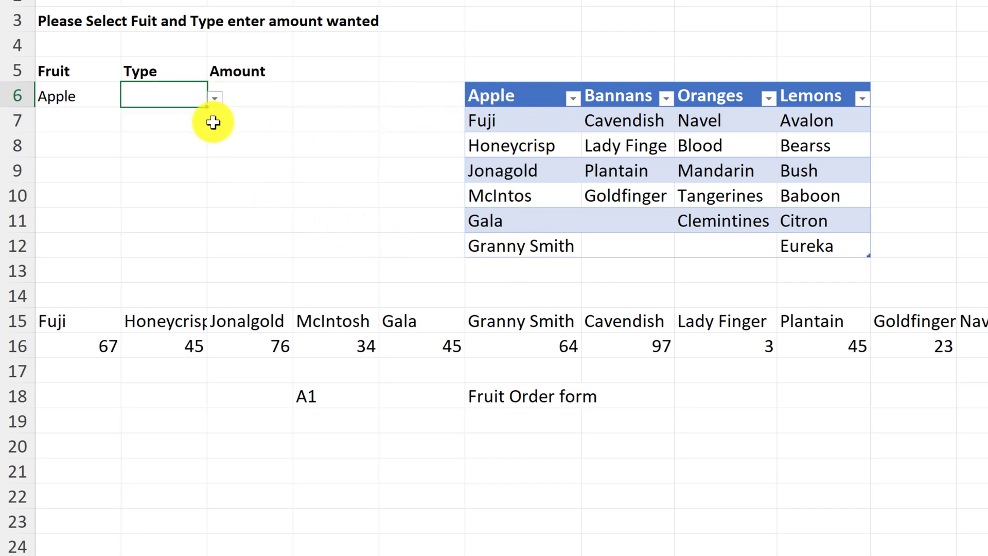
Switch A6 to Bannans and confirm B6 now lists banana varieties.
{"action": "left_click", "coordinate": [63, 95]}
{"action": "left_click", "coordinate": [126, 97]}
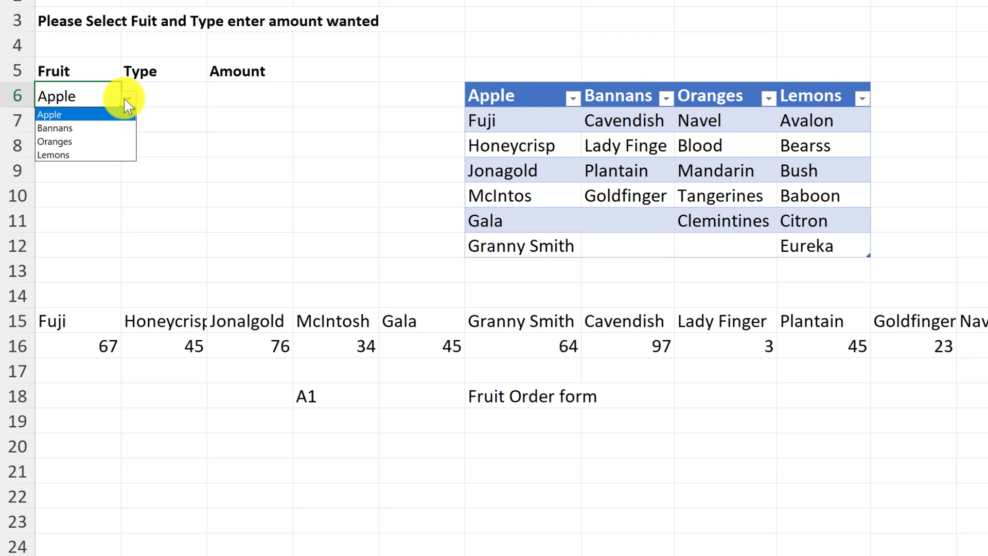
{"action": "left_click", "coordinate": [96, 125]}
{"action": "left_click", "coordinate": [198, 101]}
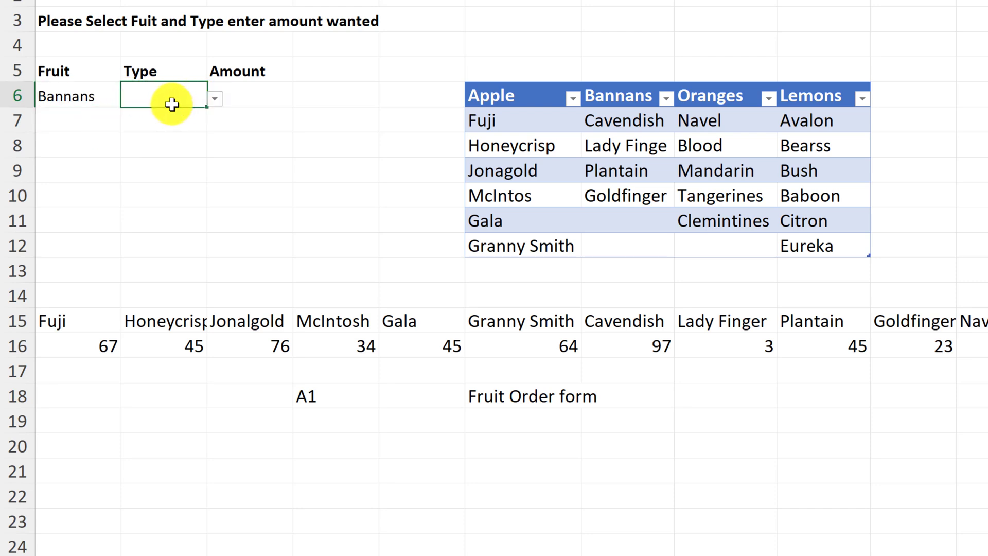
{"action": "left_click", "coordinate": [214, 99]}
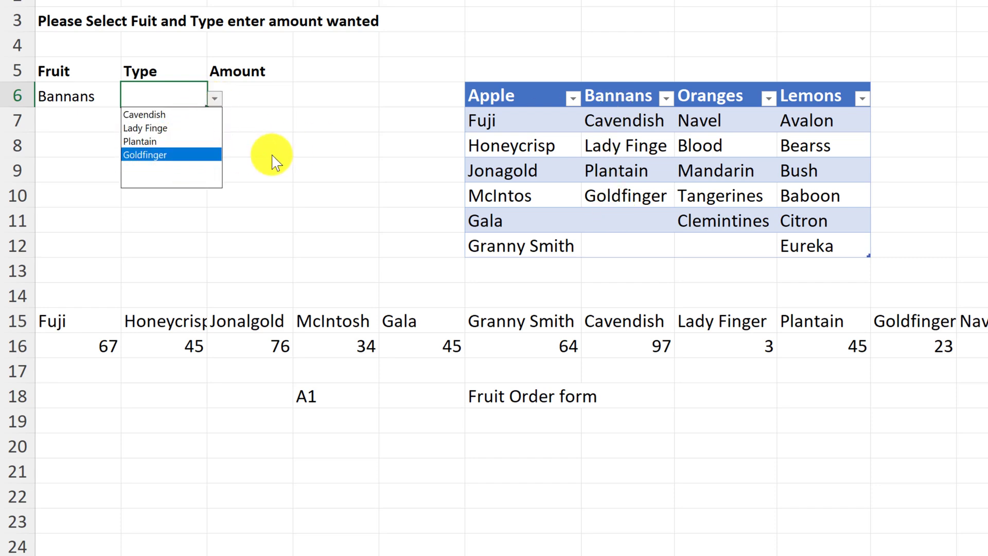
{"action": "key", "text": "Escape"}
{"action": "left_click", "coordinate": [114, 143]}
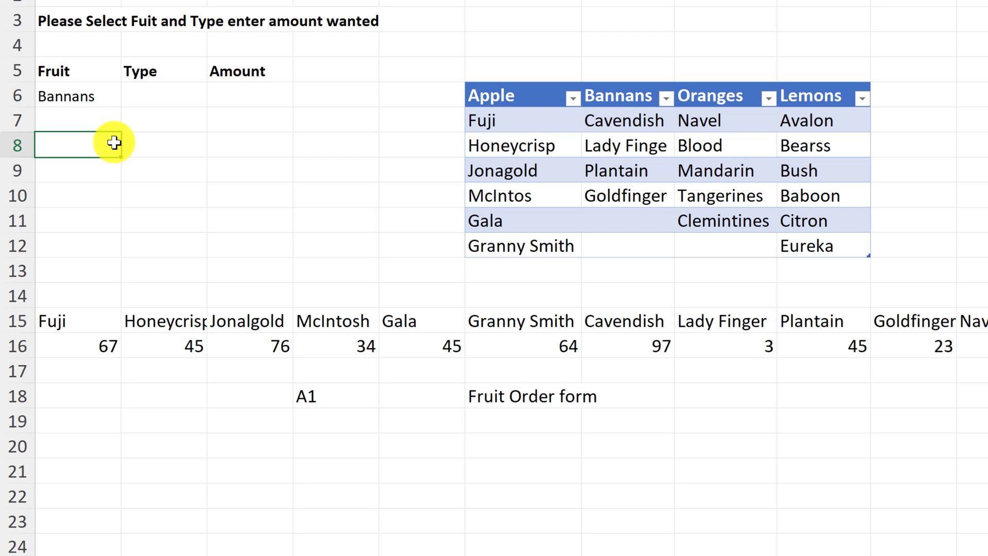
{"action": "left_click", "coordinate": [234, 103]}
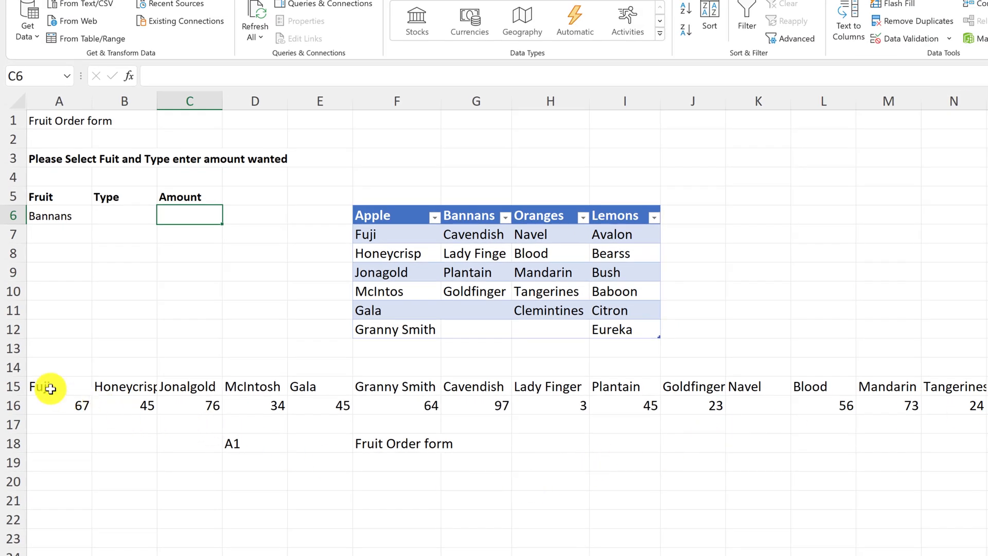
Create range names from the row 15 variety labels for their row 16 amounts, using Top row.
{"action": "left_click_drag", "start_coordinate": [47, 388], "coordinate": [941, 389]}
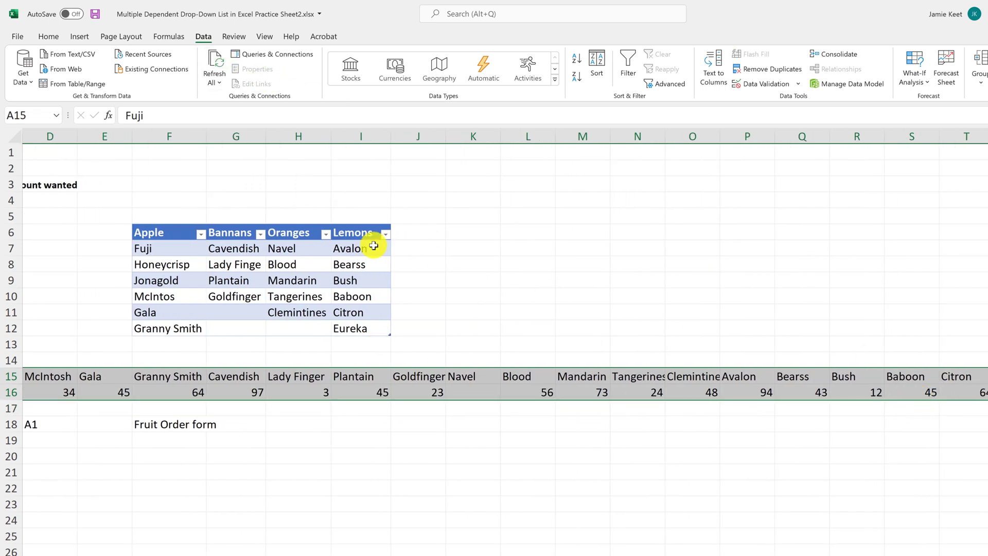
{"action": "left_click", "coordinate": [168, 36]}
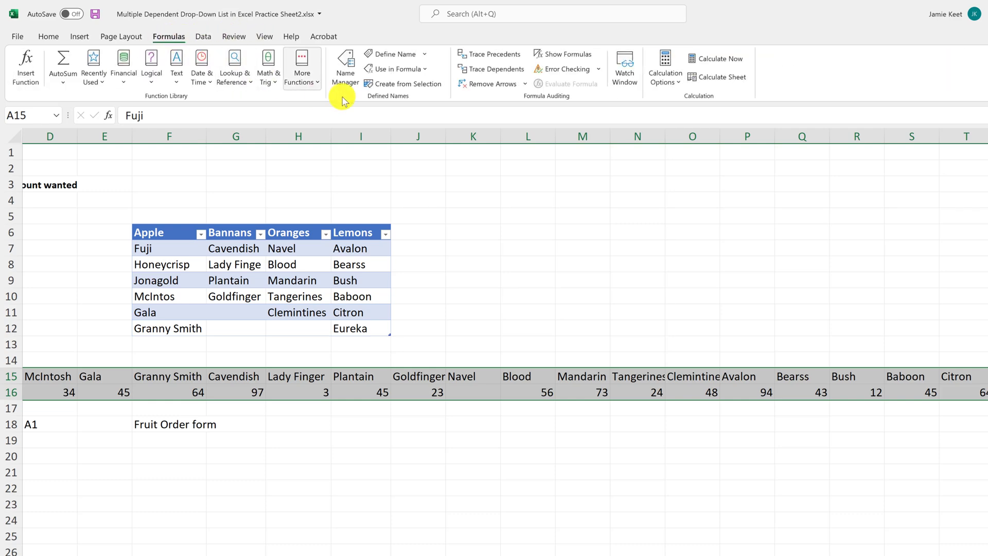
{"action": "left_click", "coordinate": [408, 84]}
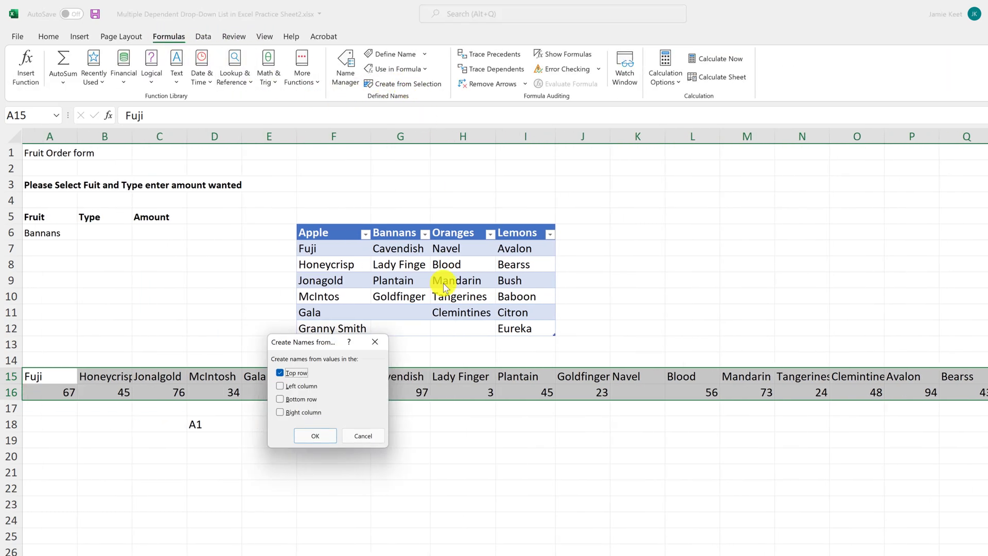
{"action": "left_click", "coordinate": [316, 437]}
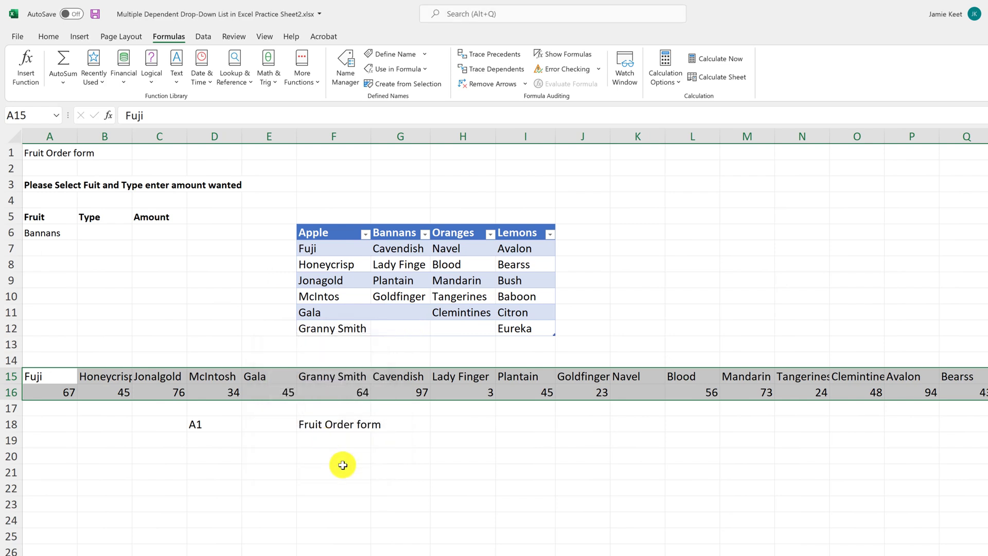
{"action": "left_click", "coordinate": [278, 455]}
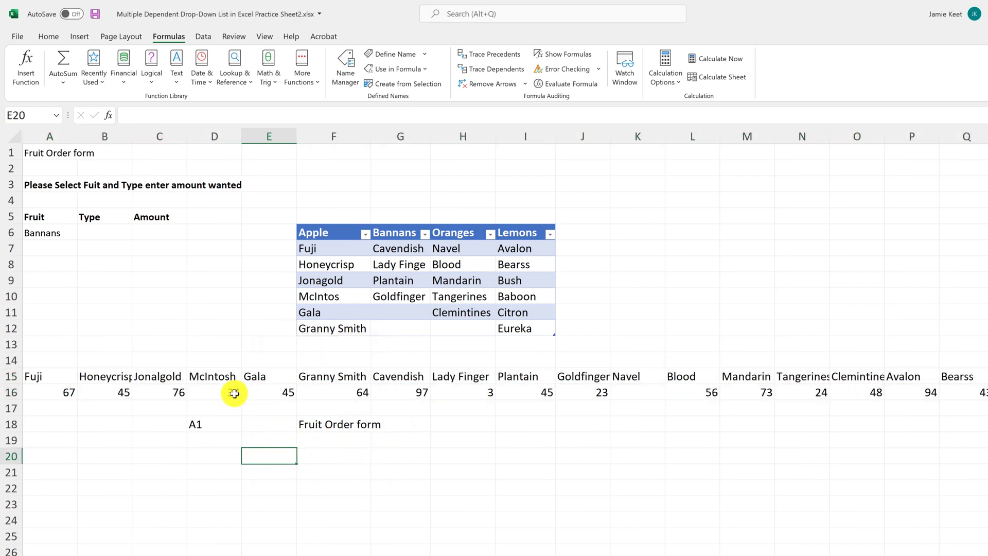
Review the new names in the Name Box list and inspect the Lady Finger and Granny Smith labels.
{"action": "left_click", "coordinate": [60, 117]}
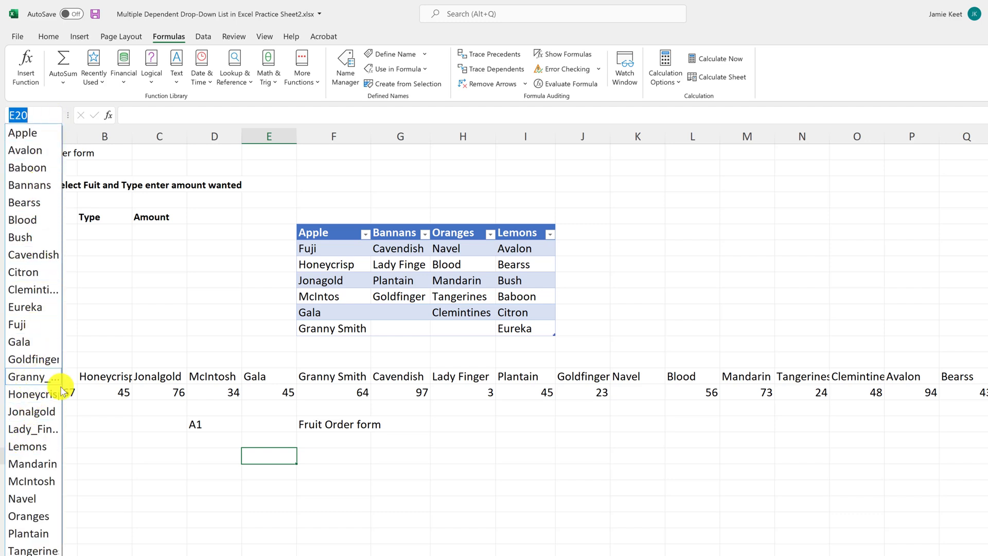
{"action": "key", "text": "Escape"}
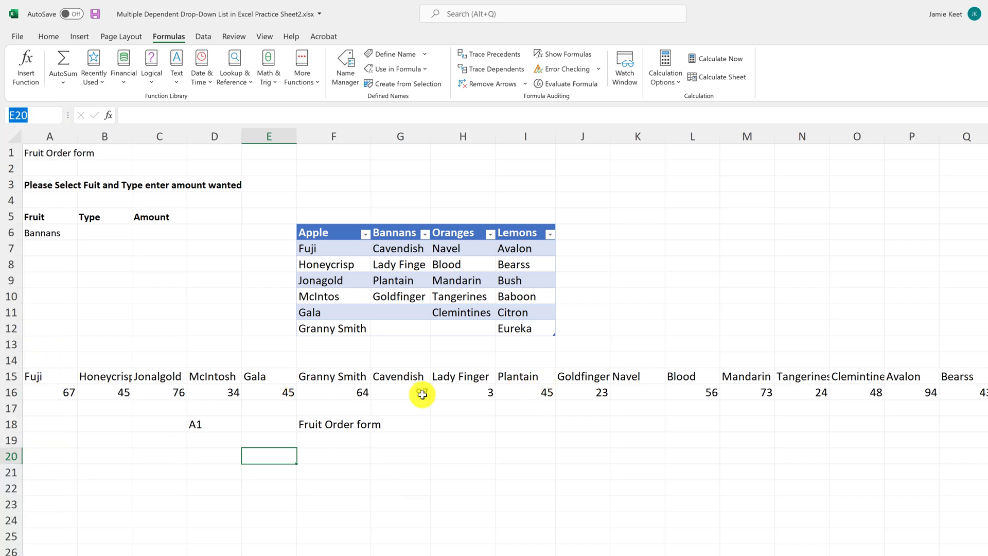
{"action": "left_click", "coordinate": [542, 451]}
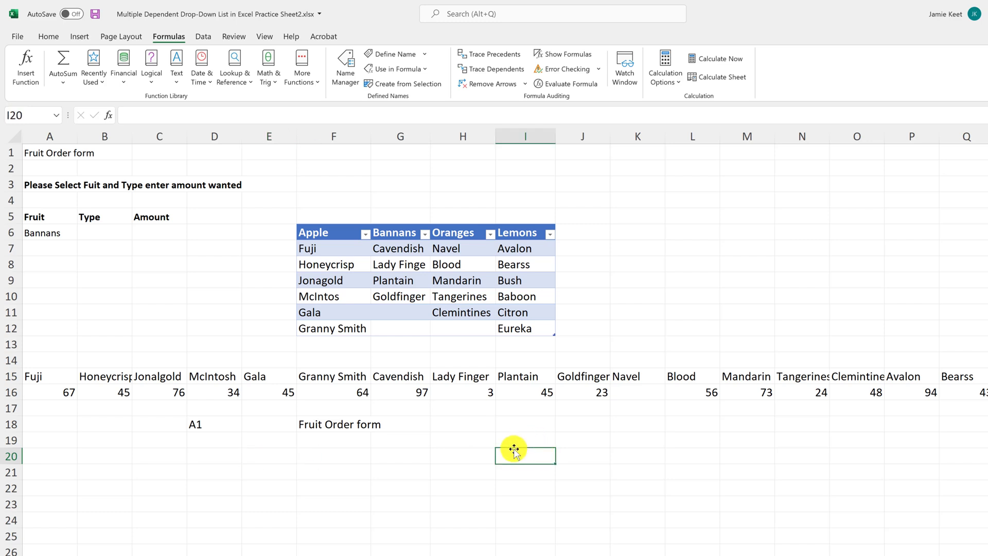
{"action": "left_click", "coordinate": [468, 382]}
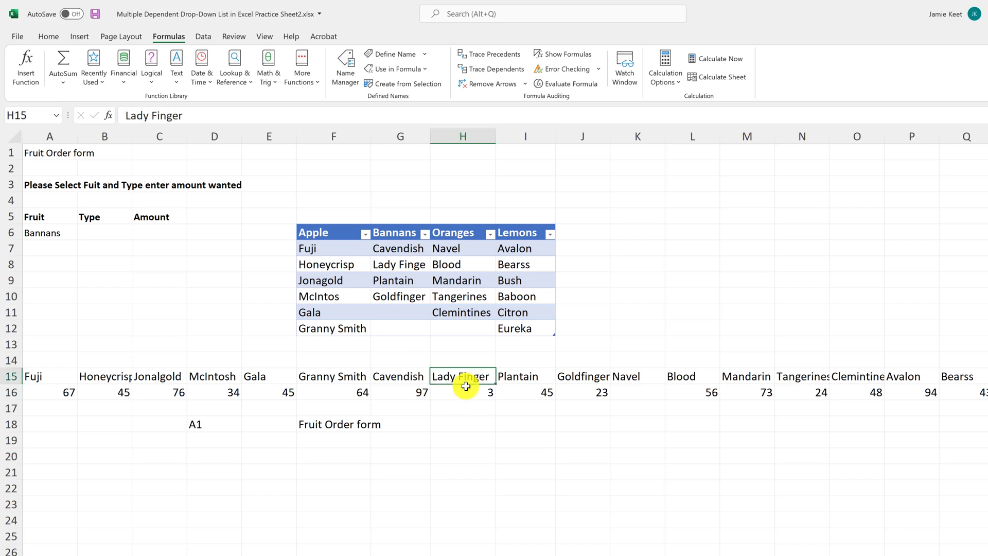
{"action": "left_click", "coordinate": [350, 381]}
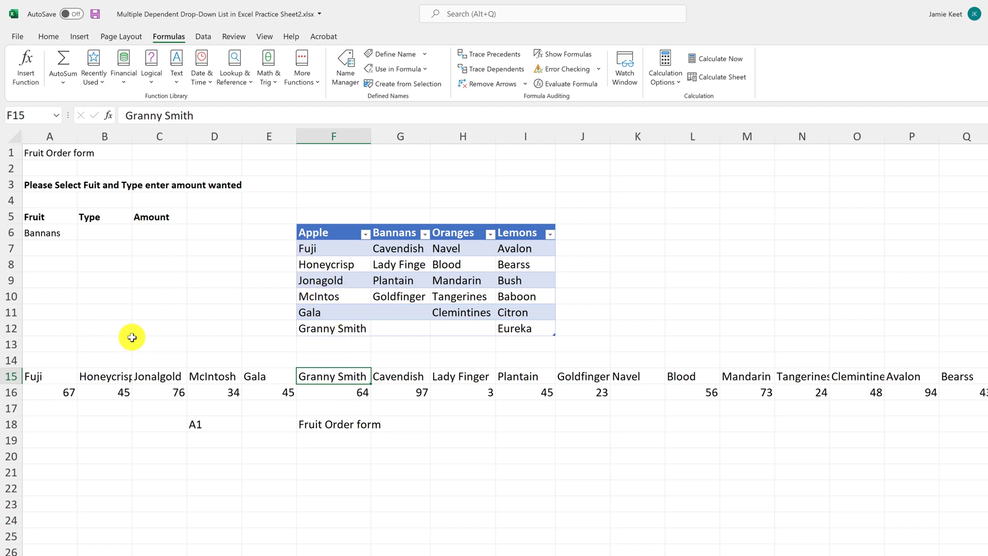
Give C6 a List validation with source =INDIRECT(B6), accepting the error warning.
{"action": "left_click", "coordinate": [156, 231]}
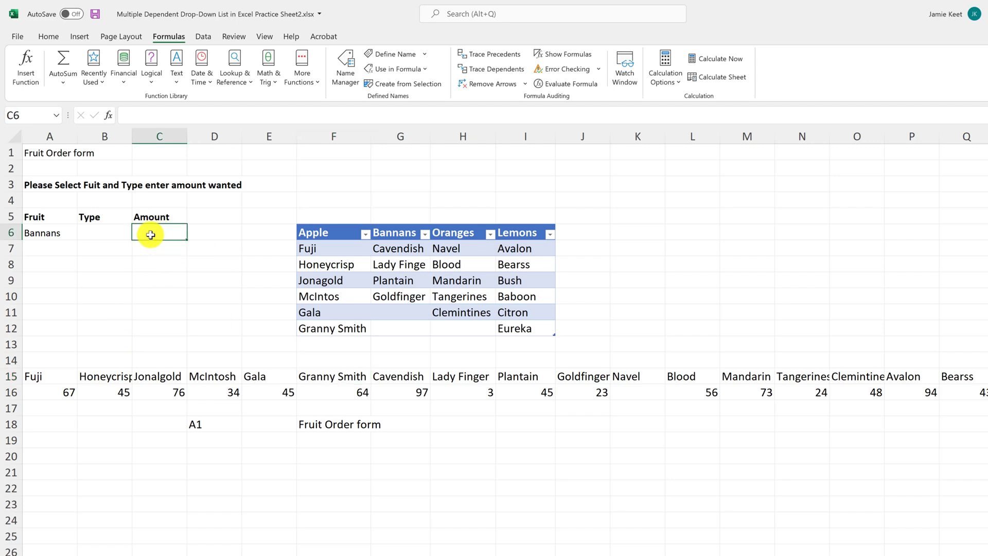
{"action": "left_click", "coordinate": [203, 36]}
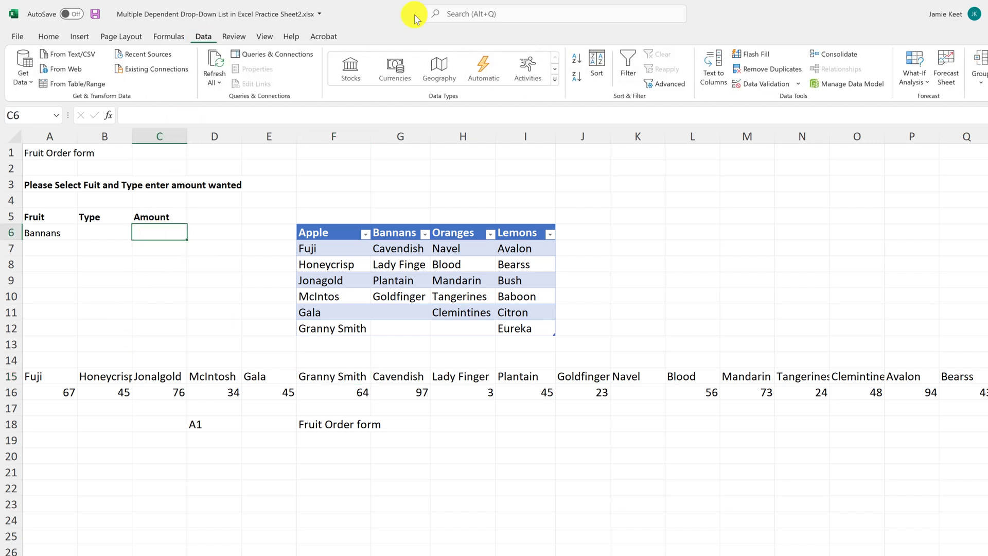
{"action": "left_click", "coordinate": [761, 88]}
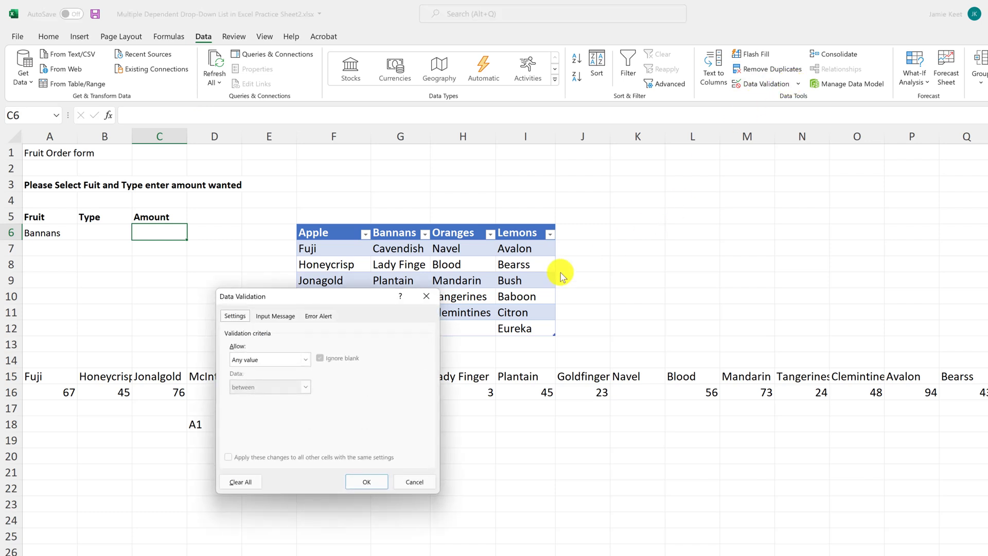
{"action": "left_click", "coordinate": [291, 360]}
{"action": "left_click", "coordinate": [265, 397]}
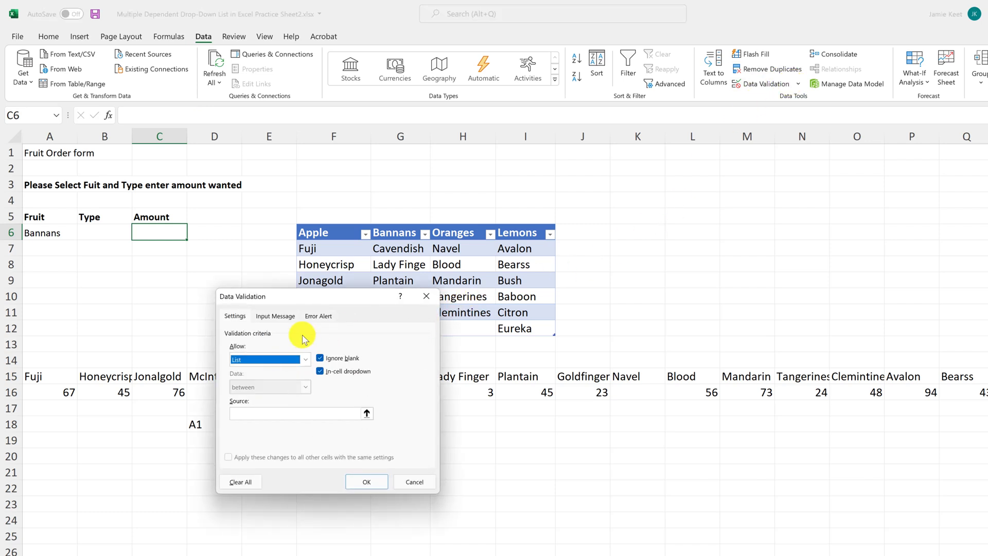
{"action": "left_click_drag", "start_coordinate": [320, 297], "coordinate": [371, 150]}
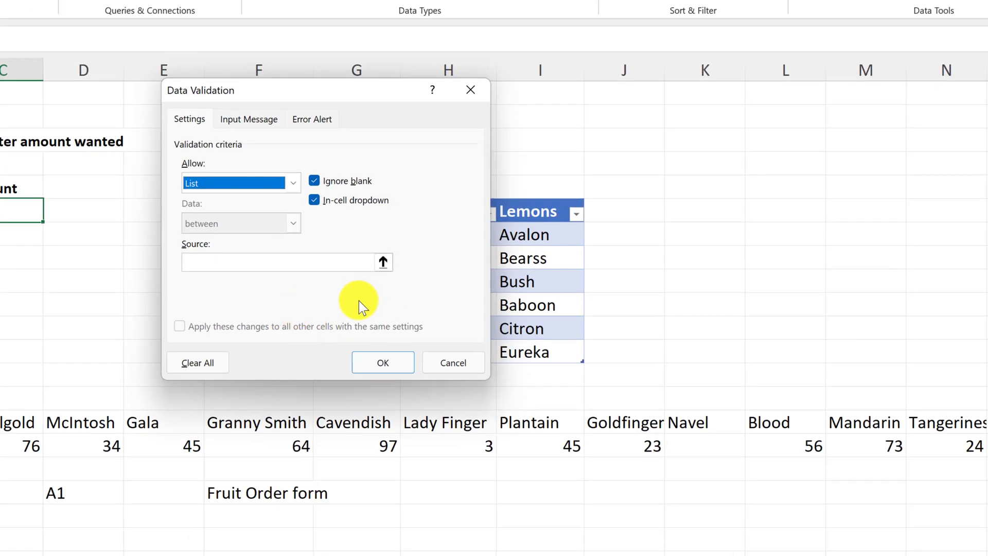
{"action": "left_click", "coordinate": [315, 263]}
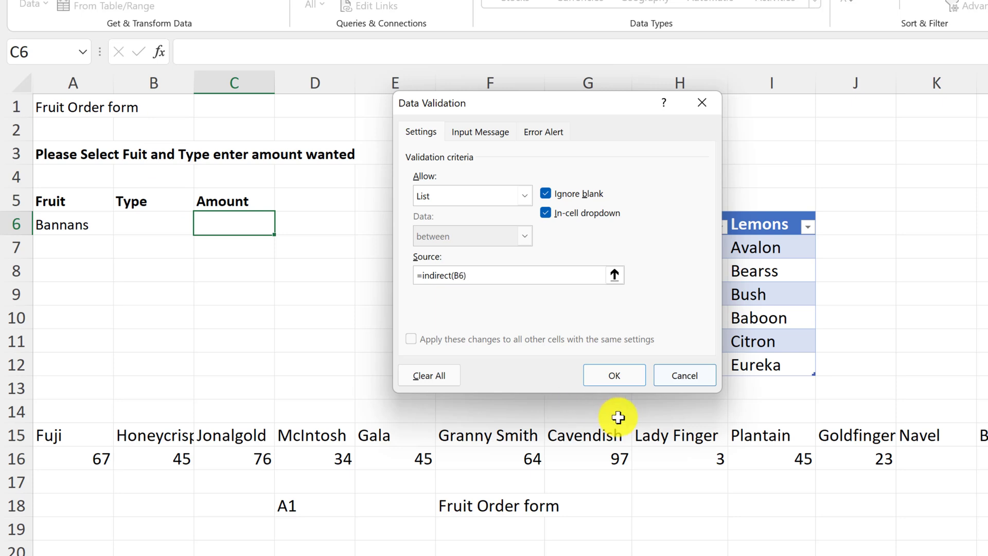
{"action": "left_click", "coordinate": [632, 376]}
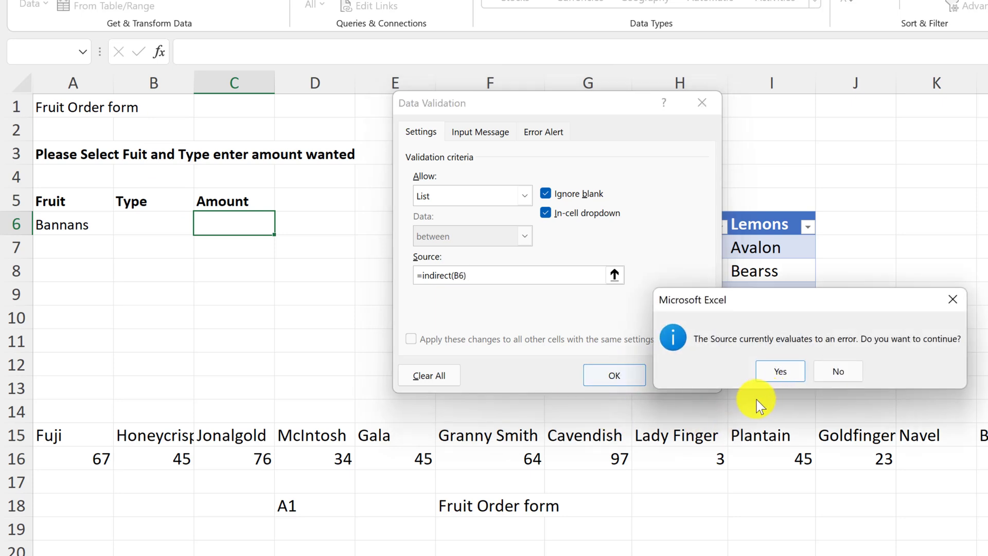
{"action": "left_click", "coordinate": [781, 372]}
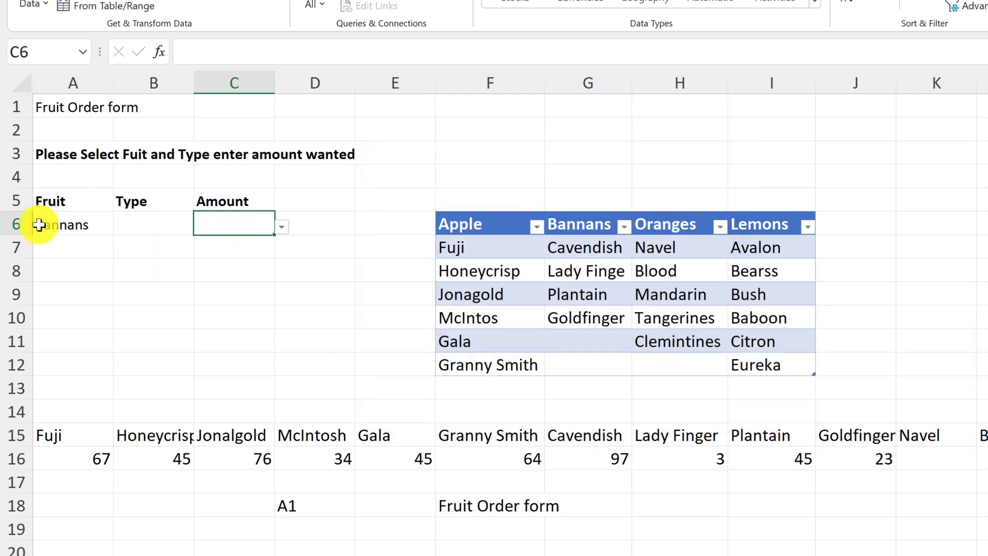
Fill order row 6 with Apple, Fuji and 67 from the drop-downs.
{"action": "left_click", "coordinate": [63, 234]}
{"action": "left_click", "coordinate": [120, 227]}
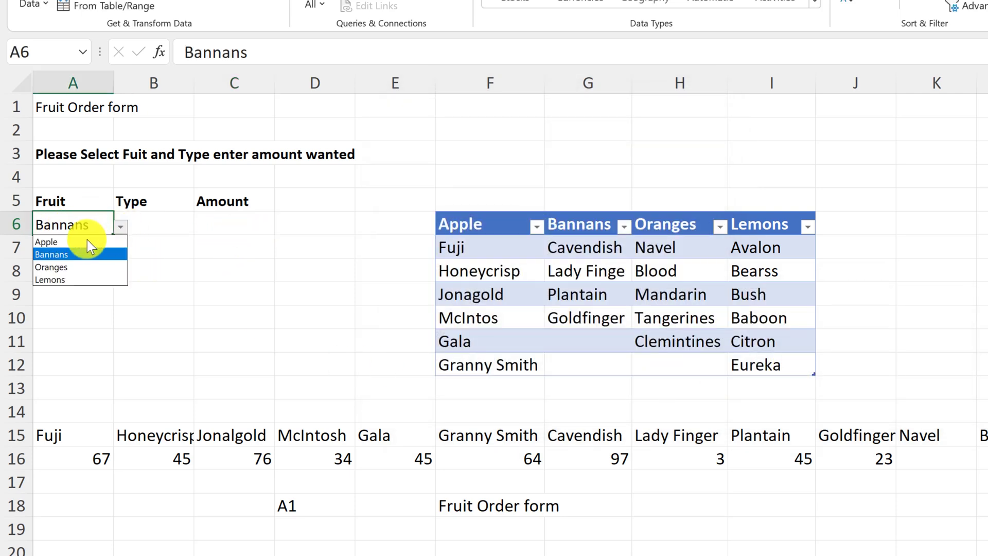
{"action": "left_click", "coordinate": [121, 227]}
{"action": "left_click", "coordinate": [160, 236]}
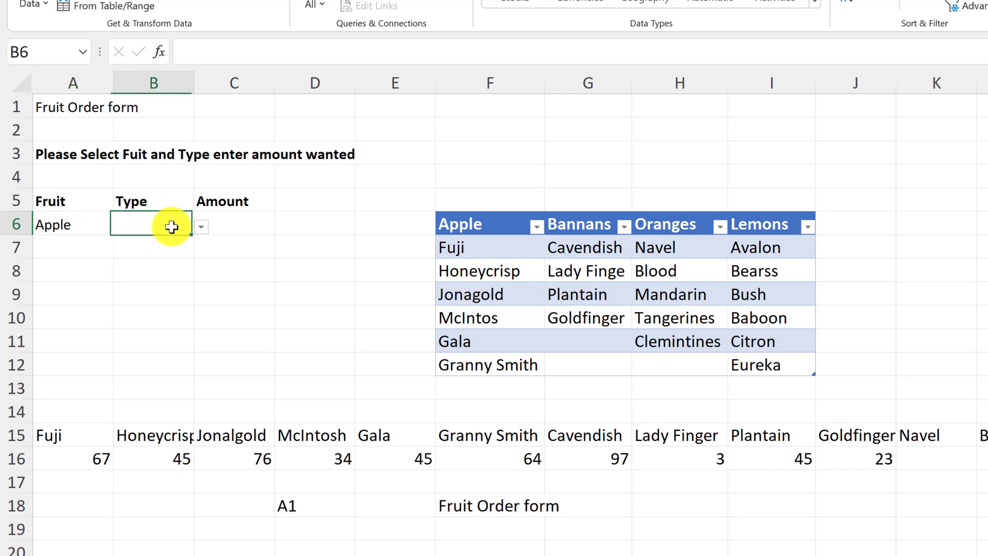
{"action": "left_click", "coordinate": [200, 228]}
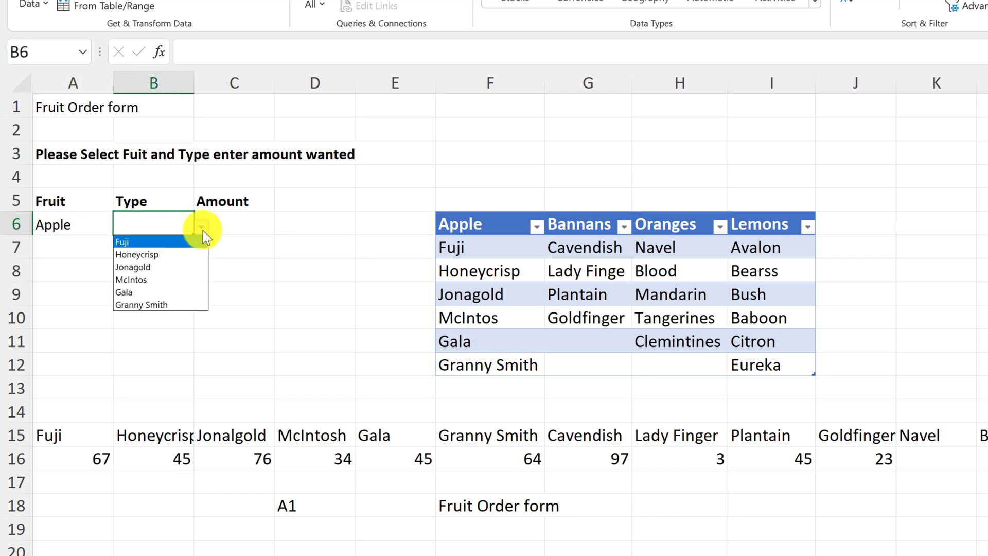
{"action": "left_click", "coordinate": [162, 239]}
{"action": "left_click", "coordinate": [252, 227]}
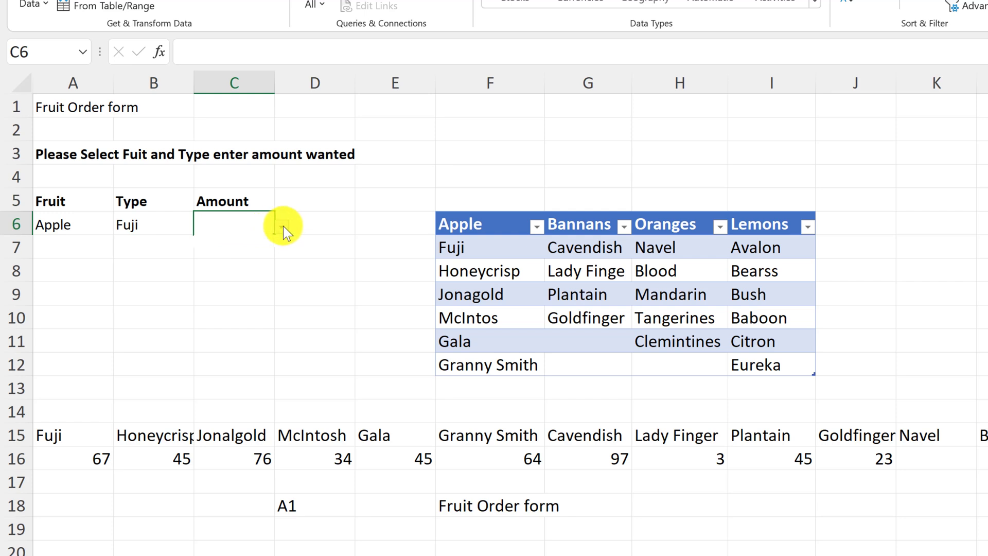
{"action": "left_click", "coordinate": [283, 226]}
{"action": "left_click", "coordinate": [281, 239]}
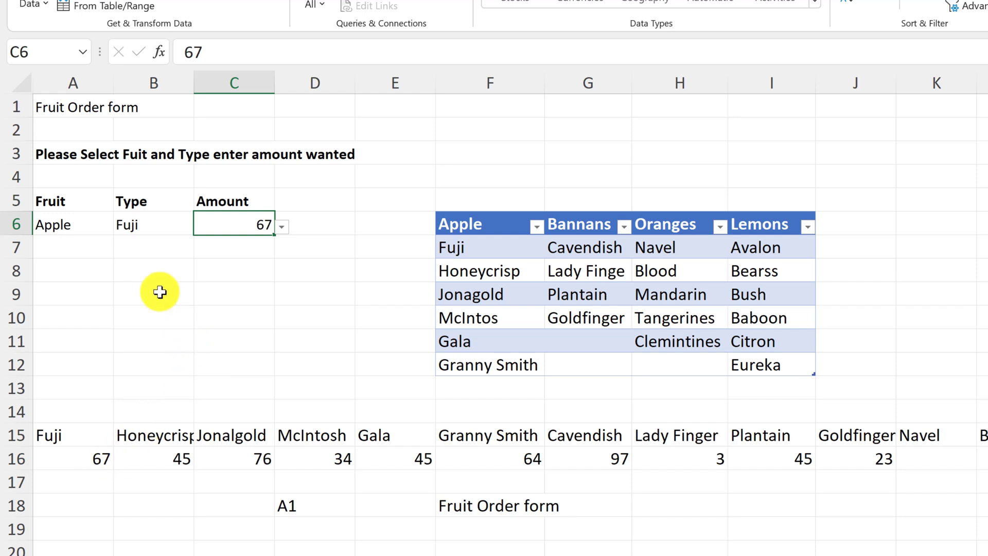
Copy the A6:C6 order row down to row 9 and set row 7 to Bannans, Cavendish, 97.
{"action": "left_click_drag", "start_coordinate": [73, 225], "coordinate": [261, 317]}
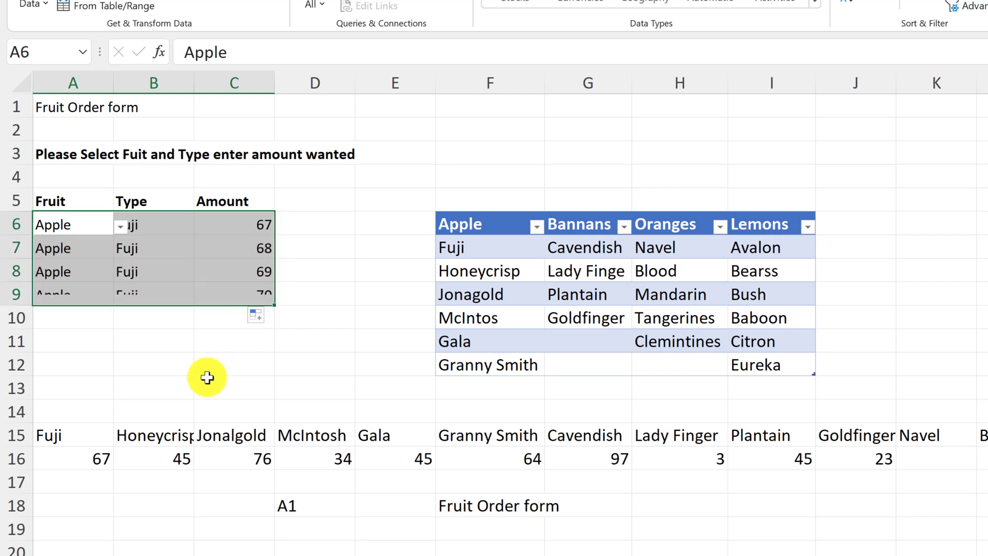
{"action": "left_click", "coordinate": [203, 374]}
{"action": "left_click", "coordinate": [103, 252]}
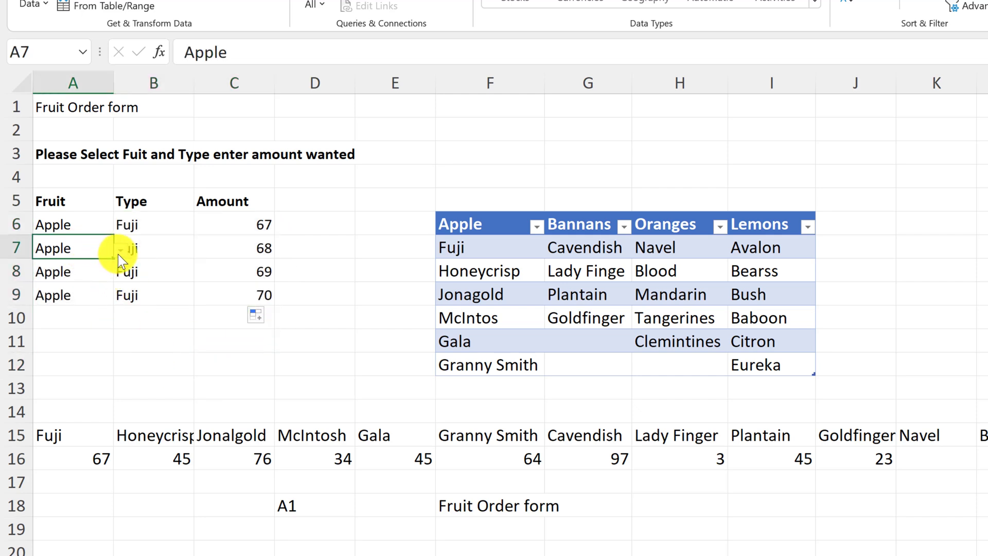
{"action": "left_click", "coordinate": [120, 250]}
{"action": "left_click", "coordinate": [67, 271]}
{"action": "left_click", "coordinate": [154, 250]}
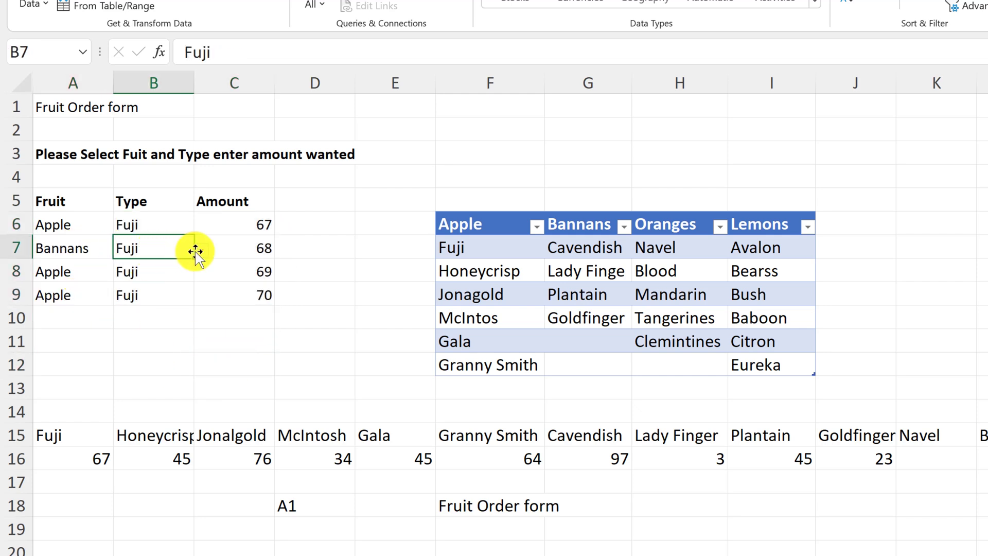
{"action": "left_click", "coordinate": [199, 250]}
{"action": "left_click", "coordinate": [156, 263]}
{"action": "left_click", "coordinate": [241, 250]}
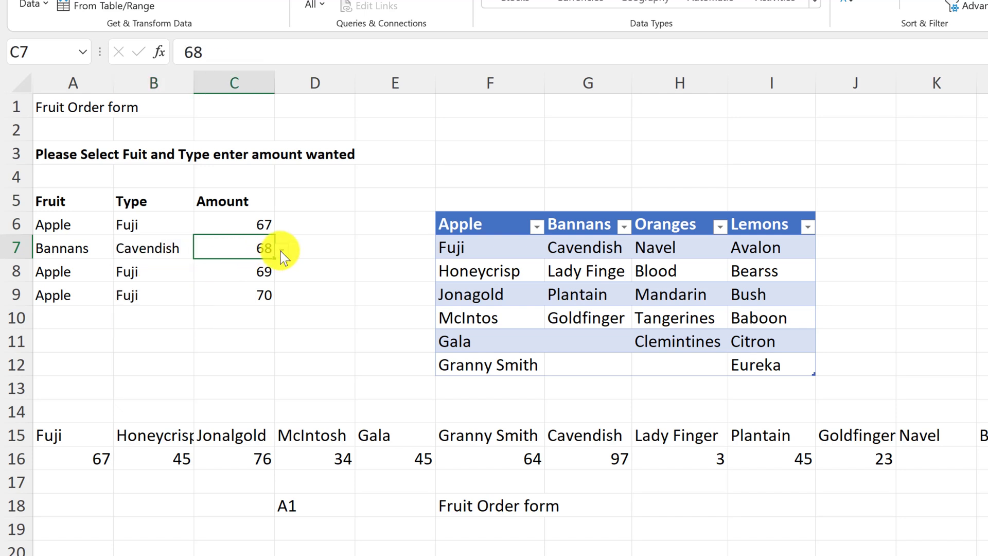
{"action": "left_click", "coordinate": [283, 251]}
{"action": "left_click", "coordinate": [240, 265]}
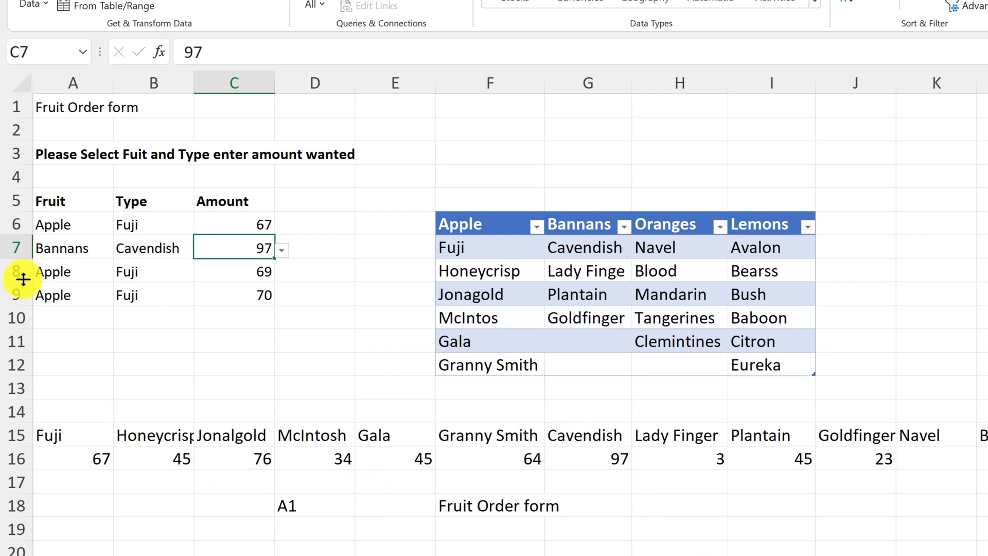
Set the type in B8 to Granny Smith.
{"action": "left_click", "coordinate": [77, 270]}
{"action": "left_click", "coordinate": [168, 274]}
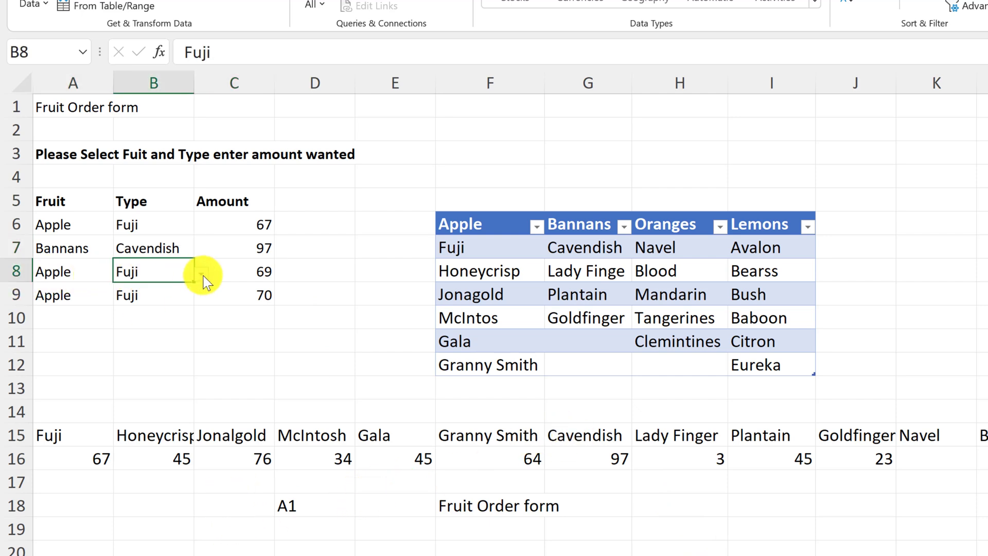
{"action": "left_click", "coordinate": [201, 275]}
{"action": "left_click", "coordinate": [146, 350]}
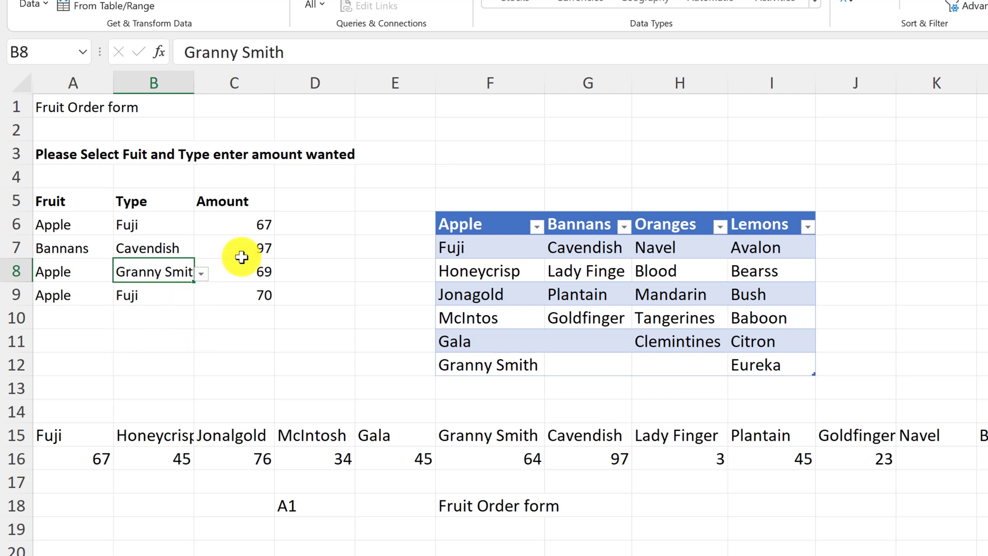
{"action": "left_click", "coordinate": [271, 274]}
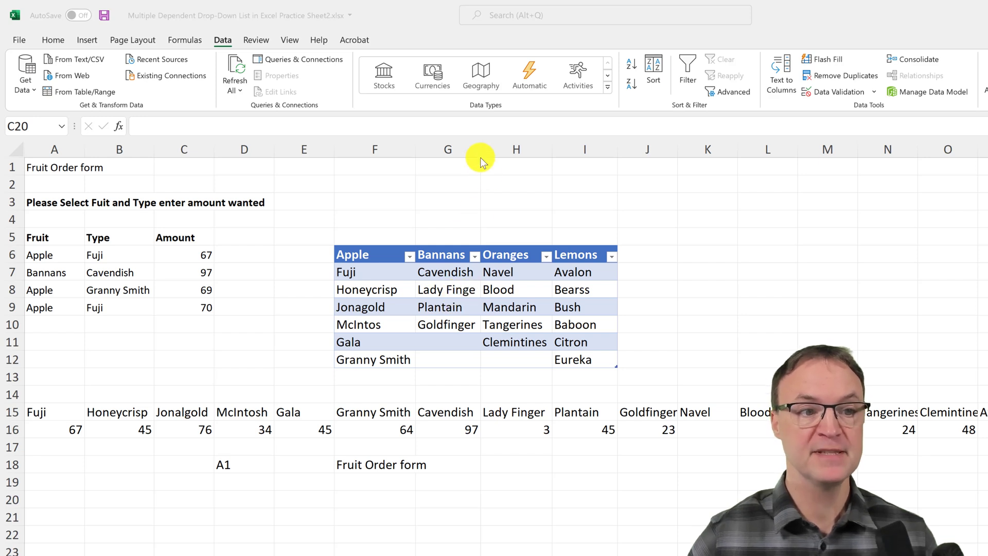
Widen column G and switch row 6's fruit to Bannans.
{"action": "left_click_drag", "start_coordinate": [481, 152], "coordinate": [486, 152]}
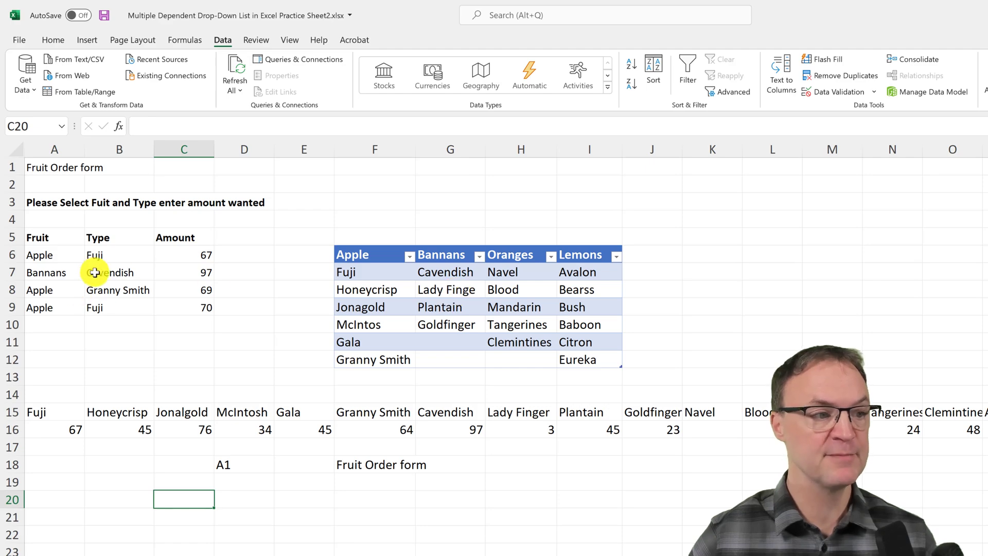
{"action": "left_click", "coordinate": [129, 255]}
{"action": "left_click", "coordinate": [156, 257]}
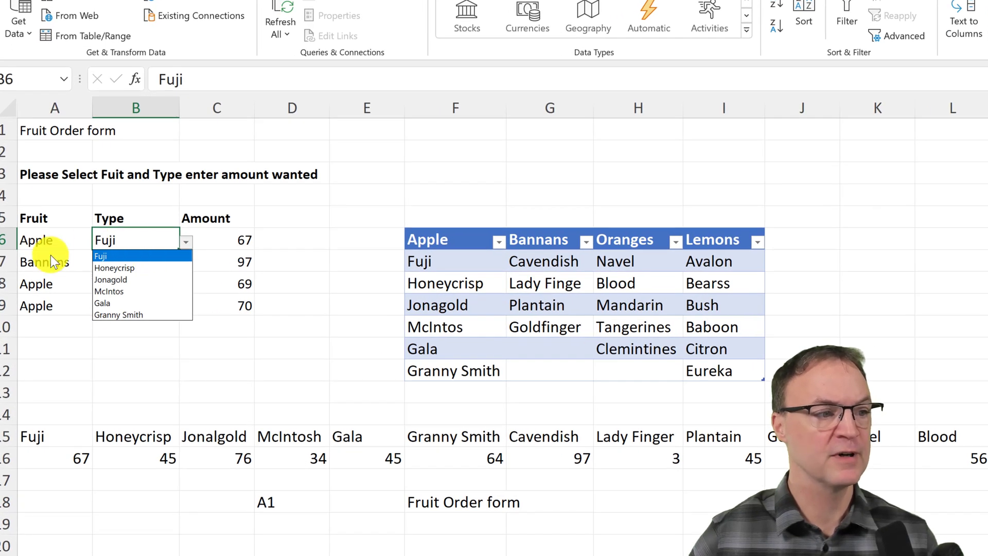
{"action": "key", "text": "Escape"}
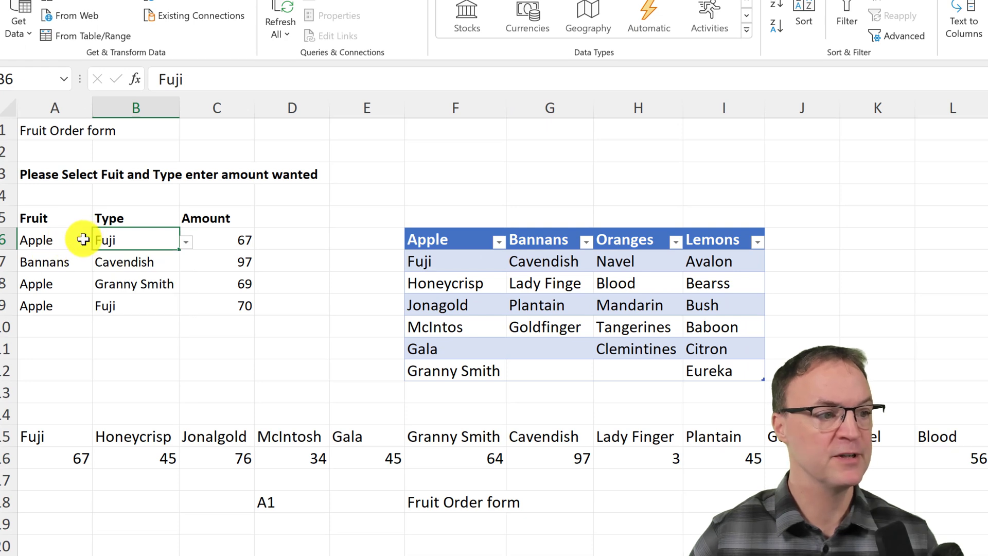
{"action": "left_click", "coordinate": [87, 240]}
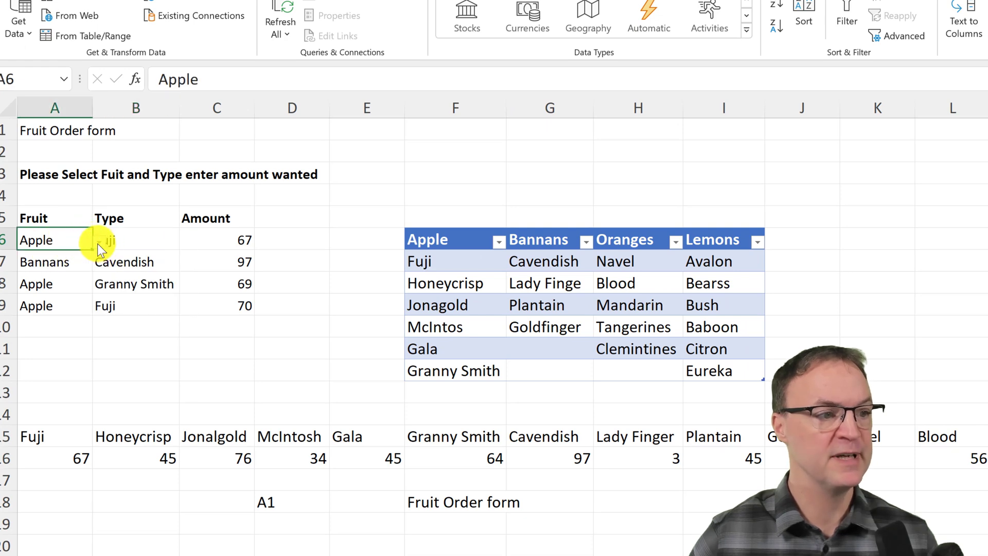
{"action": "left_click", "coordinate": [99, 243]}
{"action": "left_click", "coordinate": [58, 264]}
{"action": "left_click", "coordinate": [157, 239]}
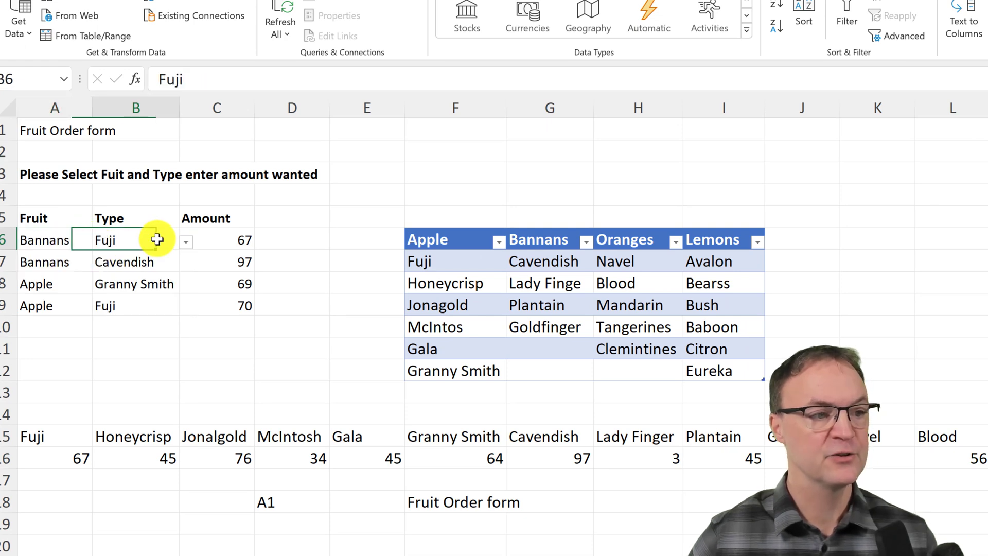
{"action": "left_click", "coordinate": [186, 242]}
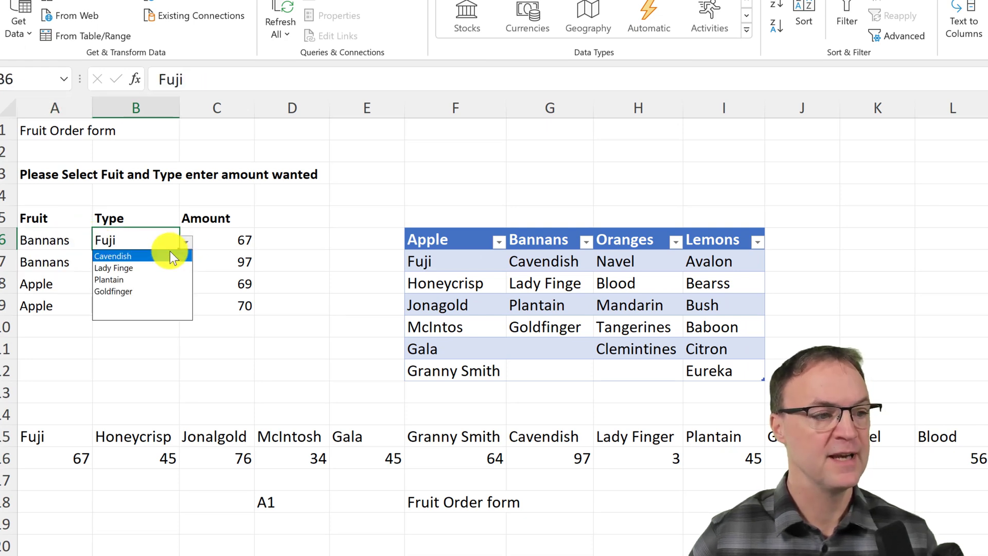
Complete the banana entry in G8 as Lady Finger and check it in B7's type list.
{"action": "left_click", "coordinate": [581, 286]}
{"action": "double_click", "coordinate": [582, 285]}
{"action": "type", "text": "r"}
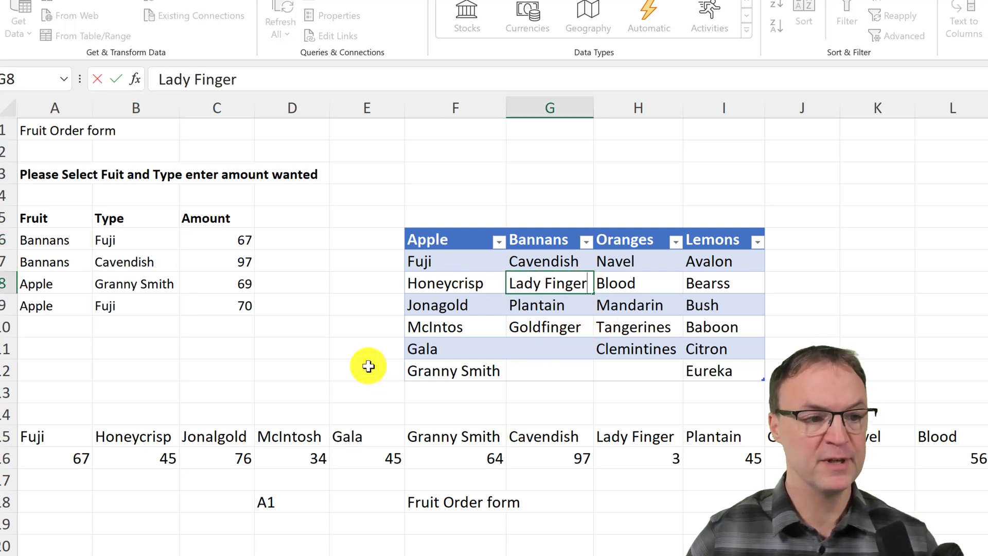
{"action": "left_click", "coordinate": [358, 325]}
{"action": "left_click", "coordinate": [114, 260]}
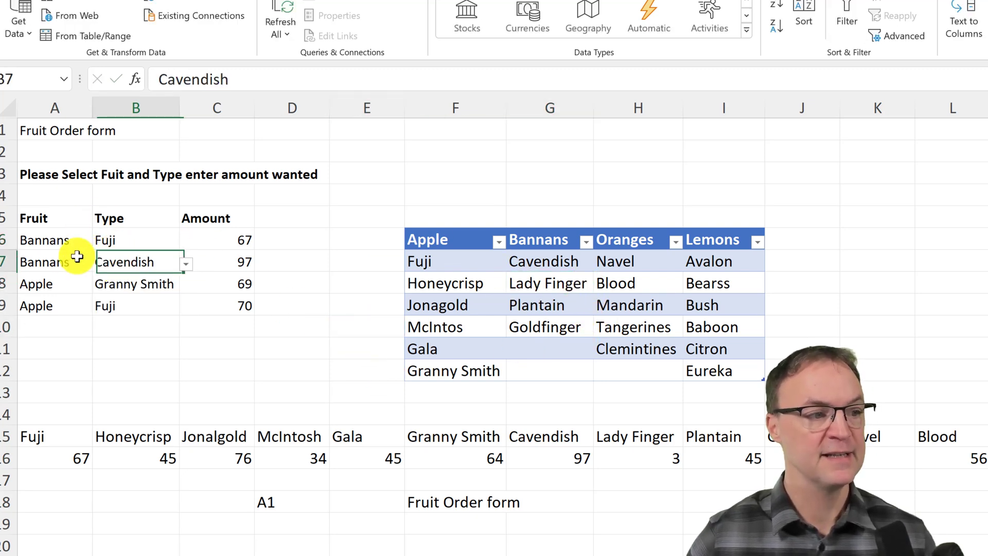
{"action": "left_click", "coordinate": [183, 264]}
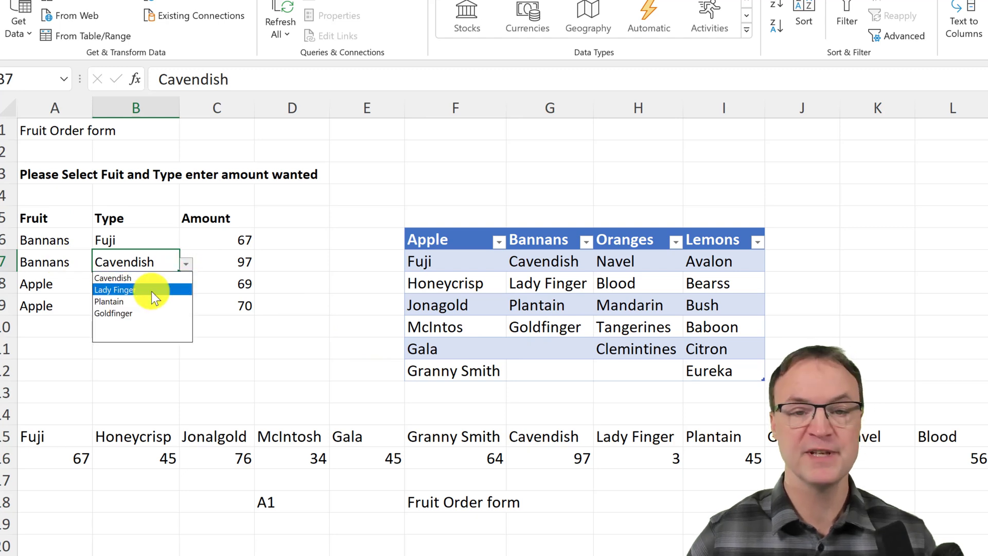
{"action": "key", "text": "Escape"}
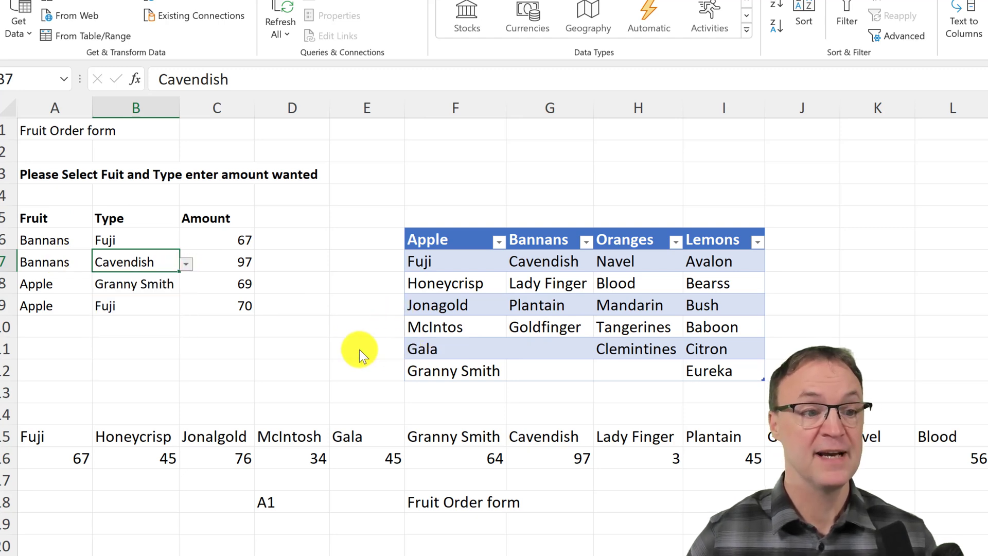
Add 'New' below Goldfinger in the Bannans list and see it appear in B7's type choices.
{"action": "left_click", "coordinate": [518, 353]}
{"action": "type", "text": "New"}
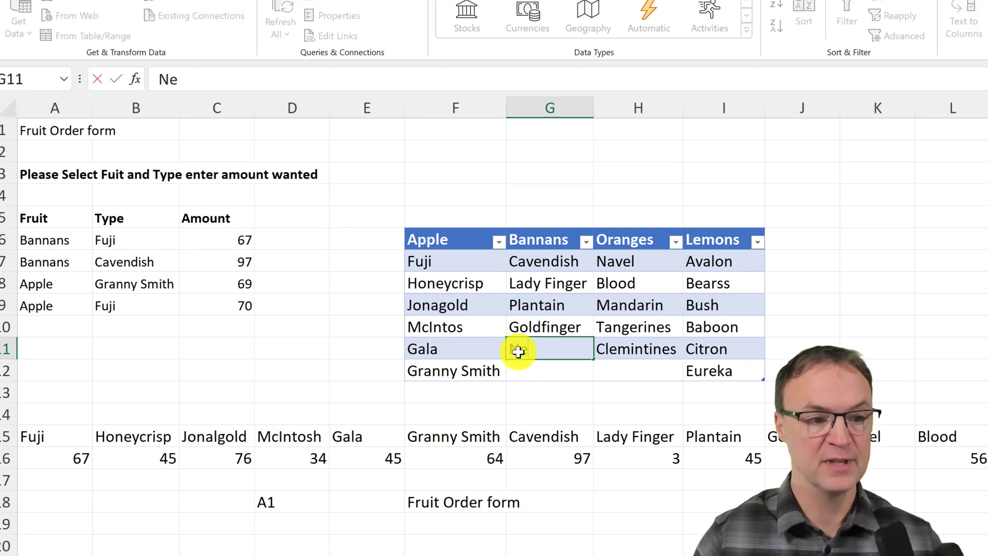
{"action": "left_click", "coordinate": [380, 329]}
{"action": "left_click", "coordinate": [170, 263]}
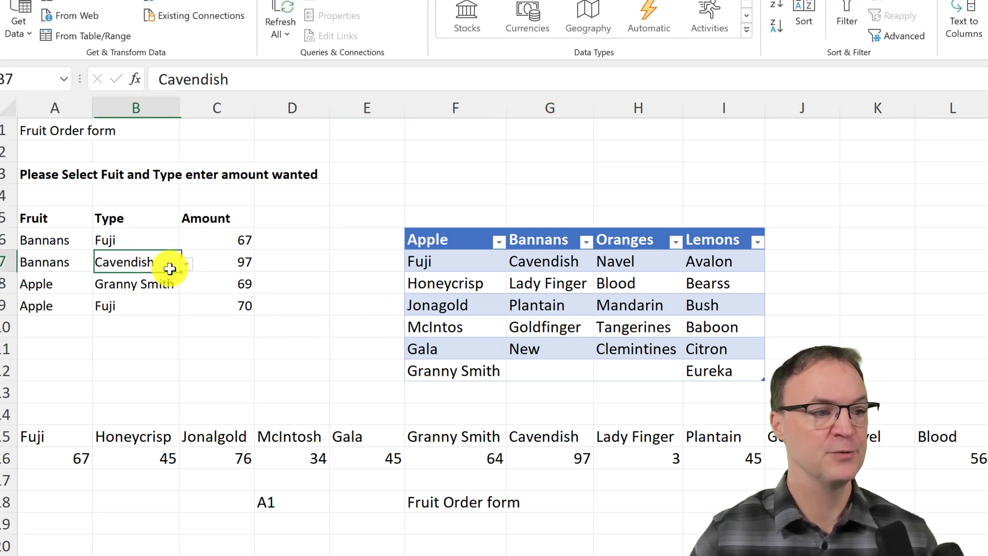
{"action": "left_click", "coordinate": [185, 264]}
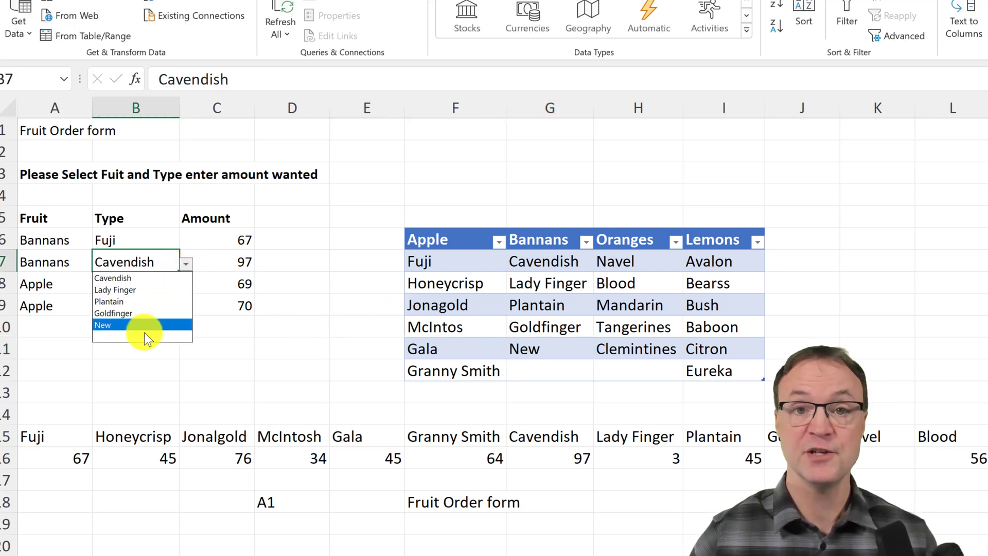
{"action": "key", "text": "Escape"}
Delete the stray New entry from G11.
{"action": "left_click", "coordinate": [562, 350]}
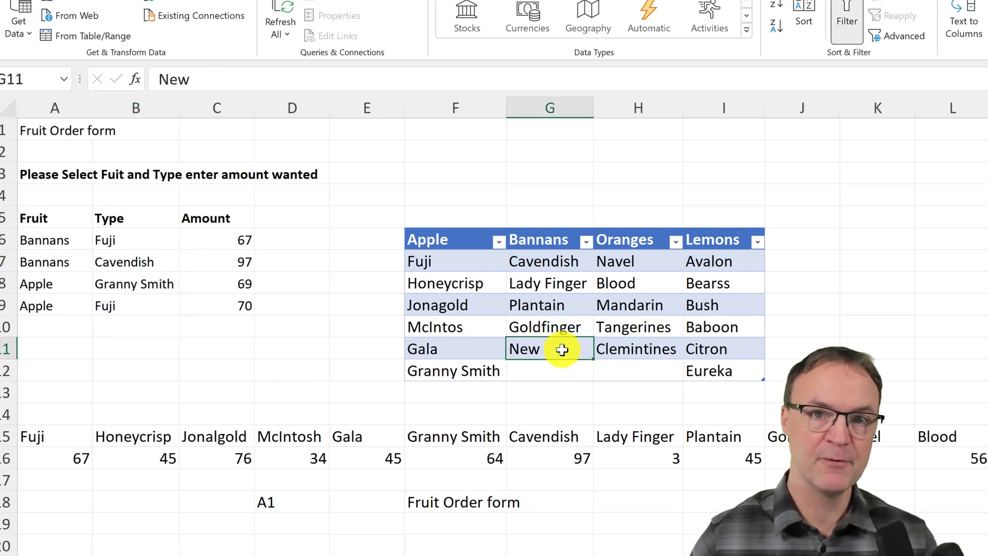
{"action": "key", "text": "Delete"}
{"action": "left_click", "coordinate": [200, 339]}
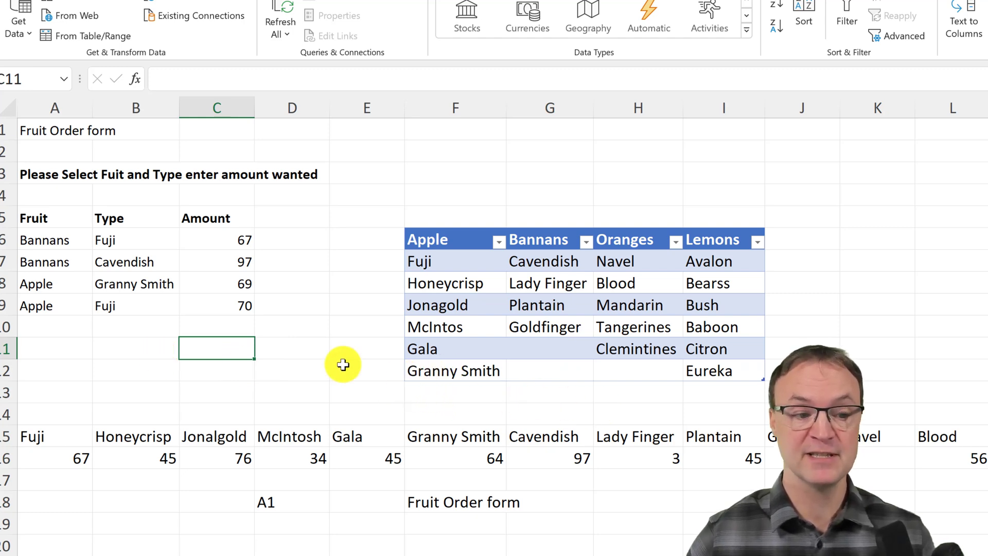
Rename Granny Smith to GrannySmith in F12 and the F15 header, then select F15:F16.
{"action": "left_click", "coordinate": [309, 375]}
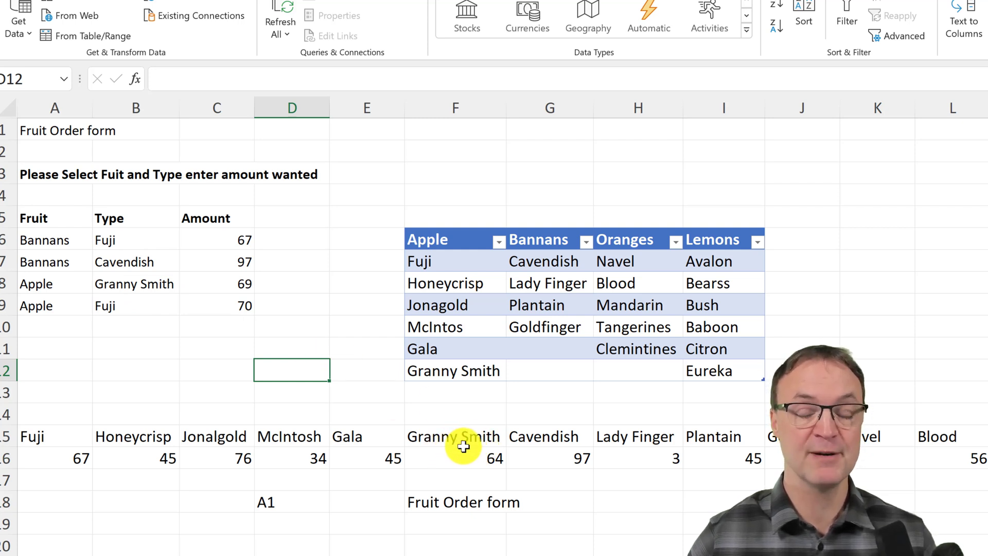
{"action": "left_click", "coordinate": [466, 375]}
{"action": "double_click", "coordinate": [469, 373]}
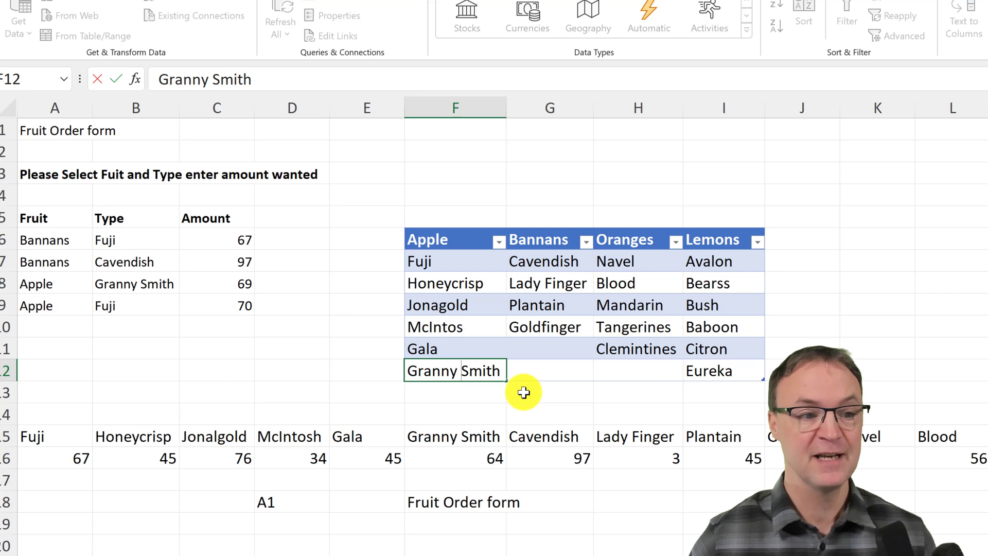
{"action": "key", "text": "Delete"}
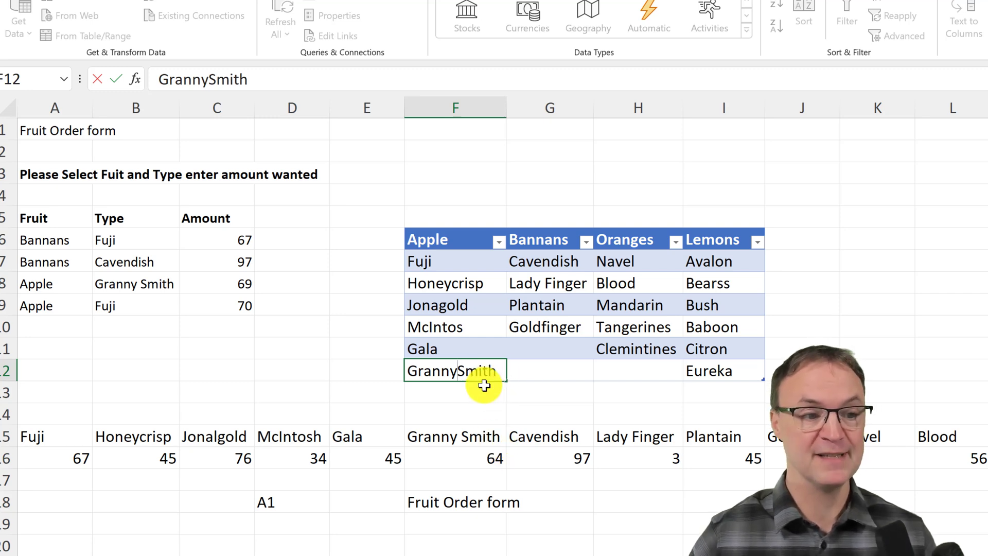
{"action": "left_click", "coordinate": [470, 438]}
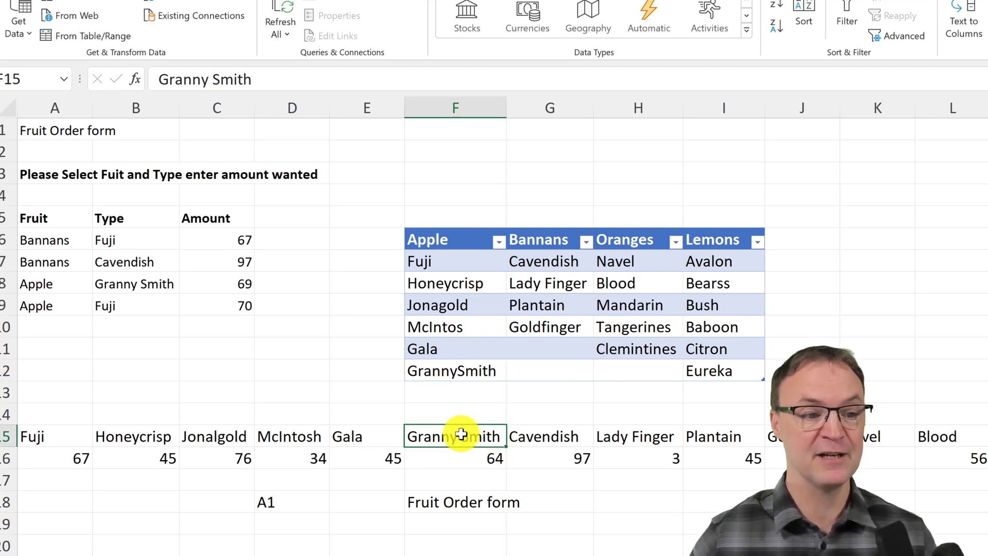
{"action": "double_click", "coordinate": [459, 436]}
{"action": "key", "text": "Delete"}
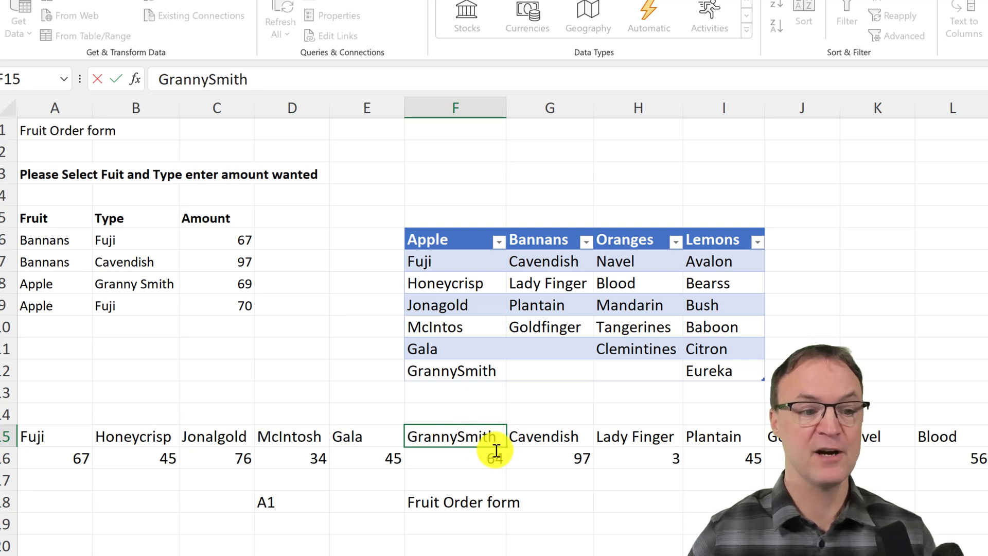
{"action": "left_click", "coordinate": [578, 509]}
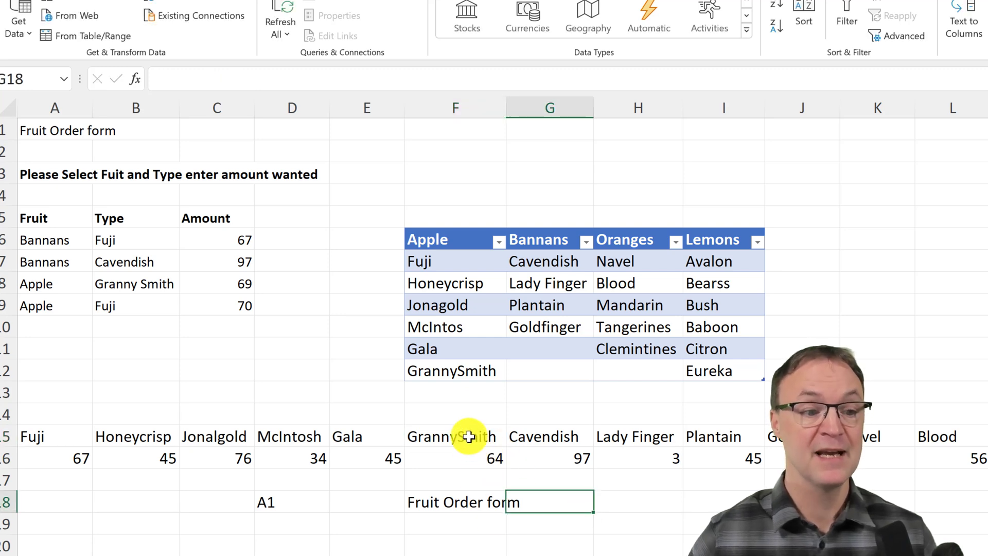
{"action": "left_click_drag", "start_coordinate": [463, 435], "coordinate": [463, 456]}
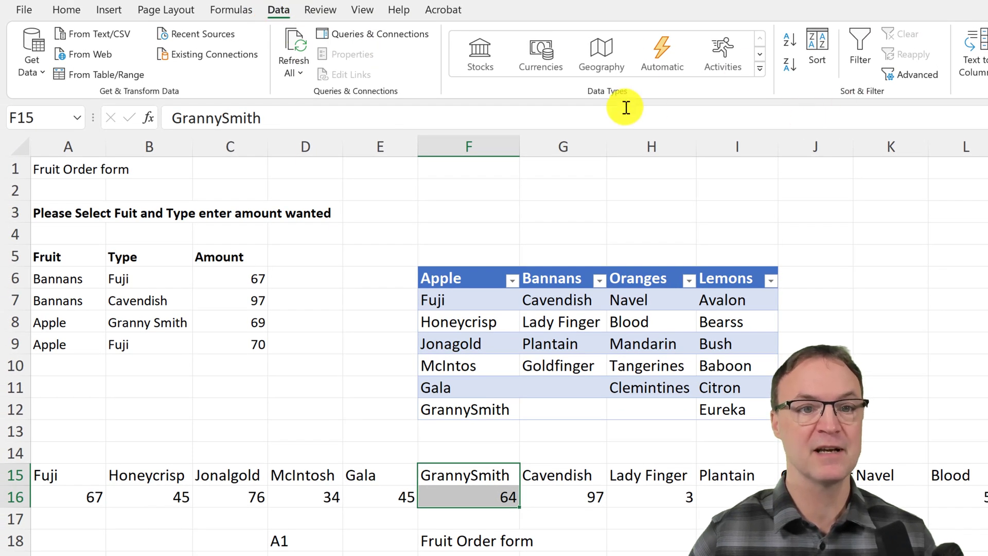
Create the GrannySmith range name from F15:F16 using Top row and check it in the Name Box list.
{"action": "scroll", "coordinate": [294, 36], "scroll_direction": "up", "scroll_amount": 1}
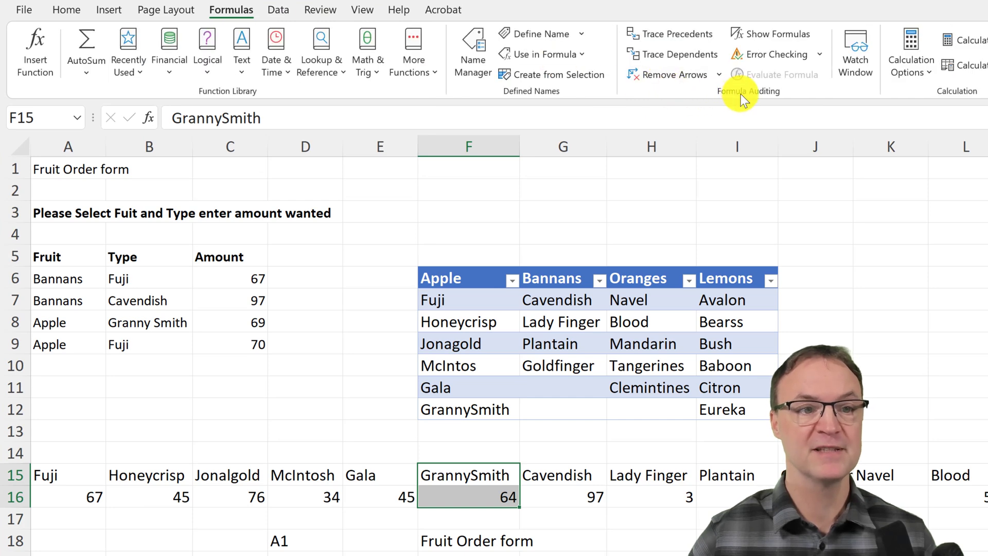
{"action": "left_click", "coordinate": [563, 80]}
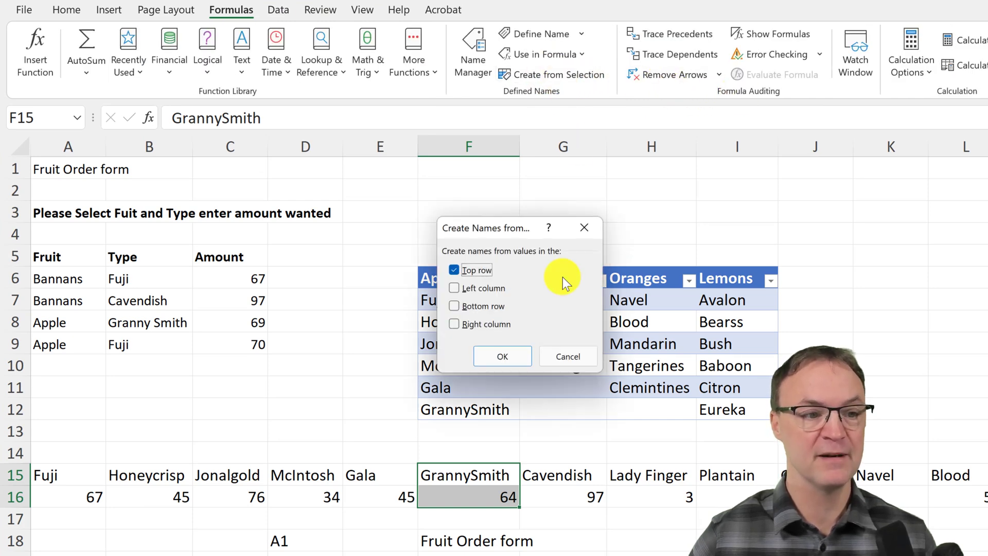
{"action": "left_click", "coordinate": [503, 355]}
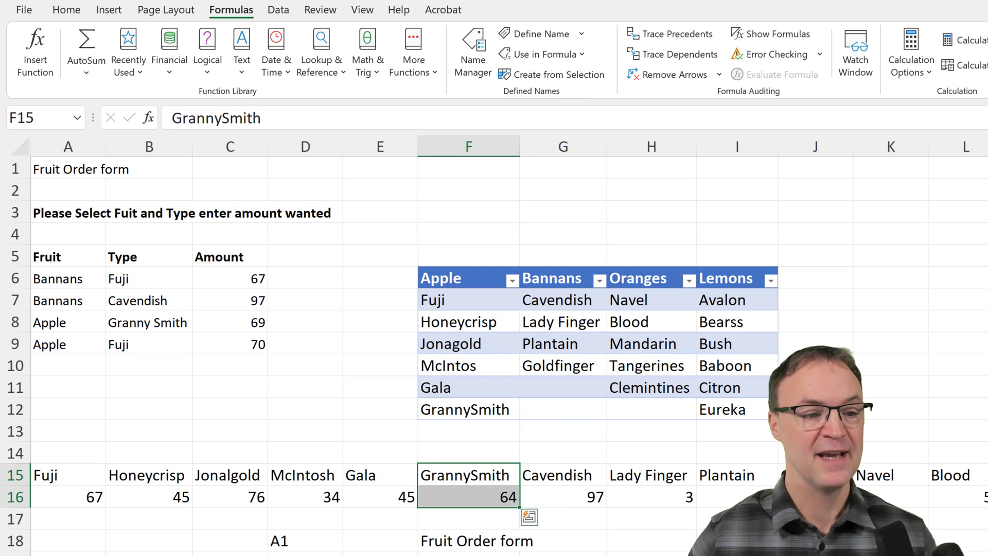
{"action": "left_click", "coordinate": [77, 119]}
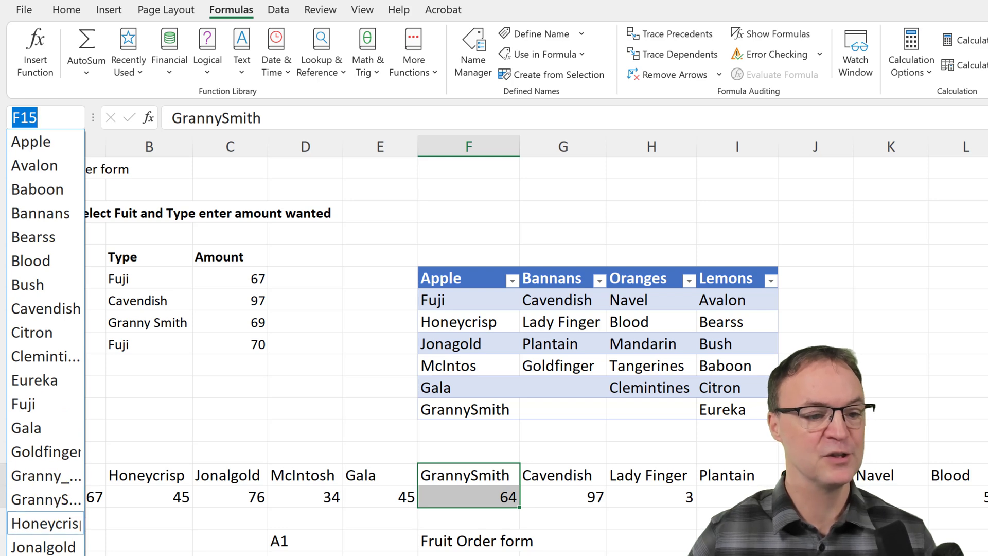
{"action": "left_click", "coordinate": [51, 497]}
Pick Apple, GrannySmith and 64 in row 7 and compare with the F16 amount.
{"action": "left_click", "coordinate": [154, 303]}
{"action": "left_click", "coordinate": [65, 308]}
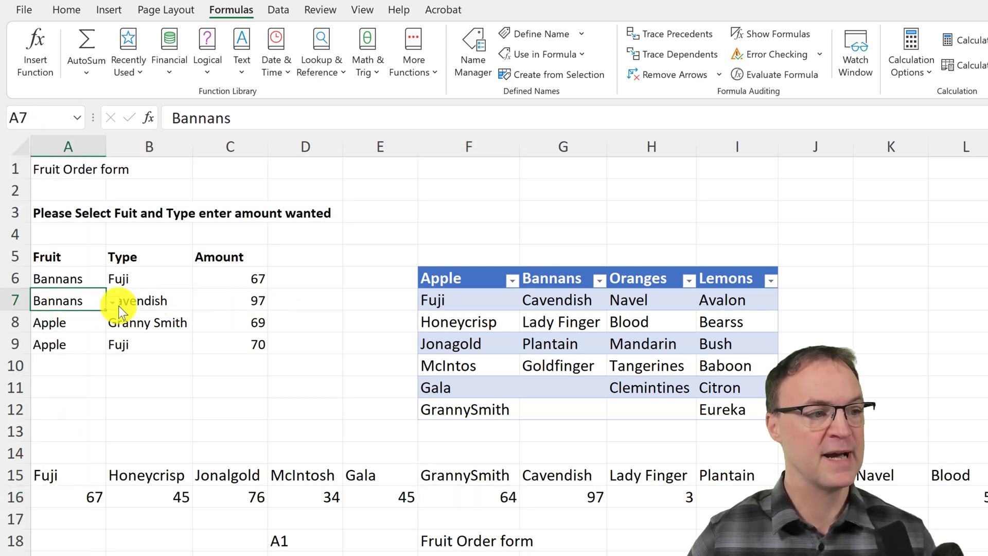
{"action": "left_click", "coordinate": [112, 305]}
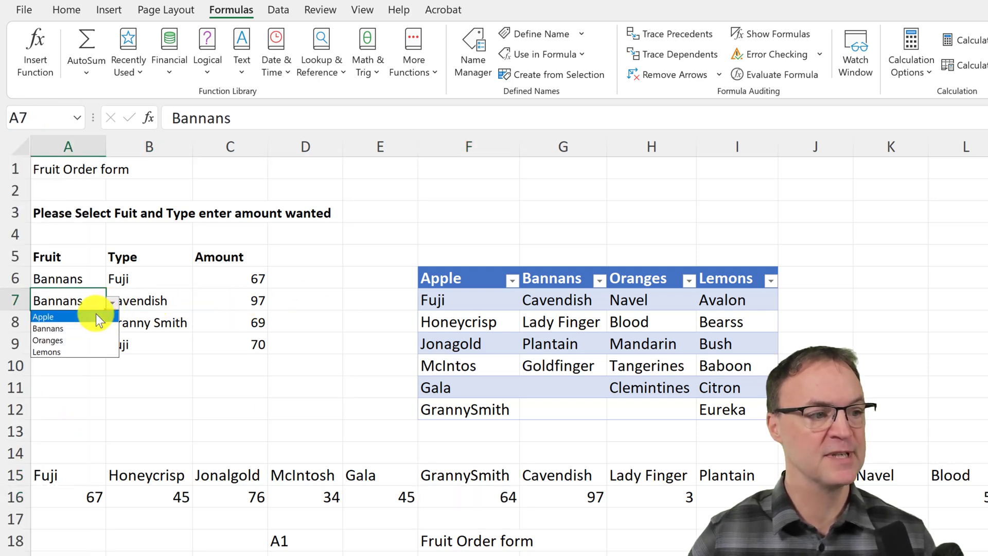
{"action": "key", "text": "Escape"}
{"action": "left_click", "coordinate": [193, 303]}
{"action": "left_click", "coordinate": [196, 304]}
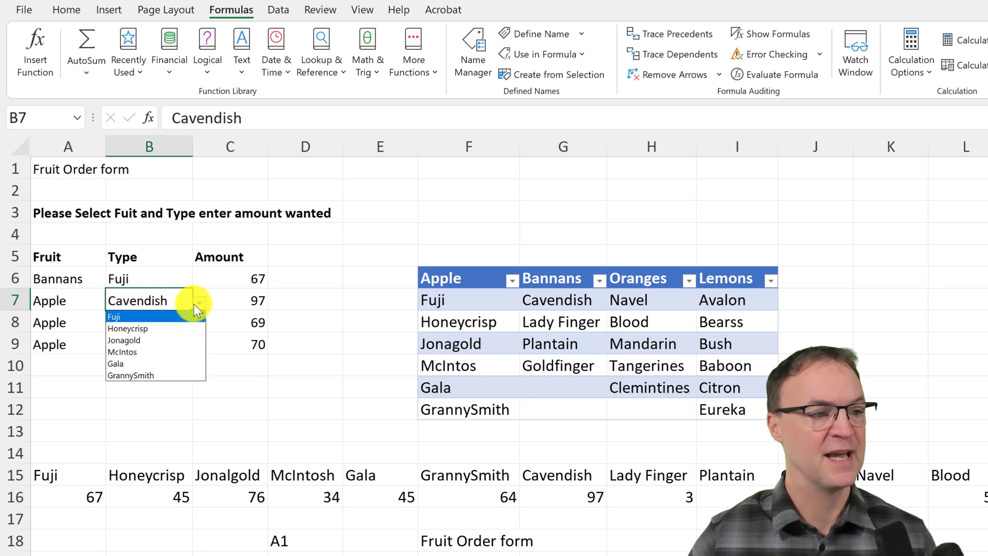
{"action": "left_click", "coordinate": [149, 375]}
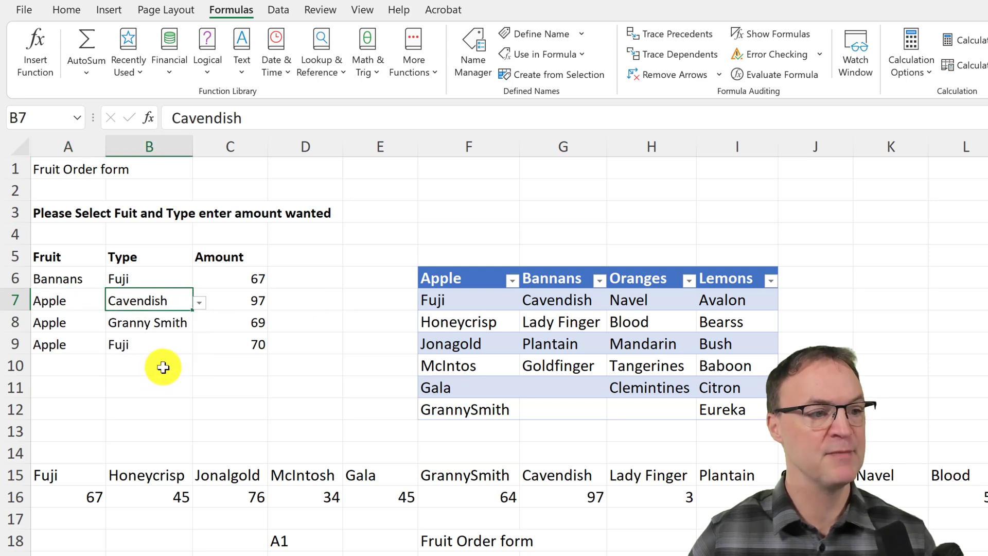
{"action": "left_click", "coordinate": [252, 301]}
{"action": "left_click", "coordinate": [274, 303]}
{"action": "left_click", "coordinate": [232, 318]}
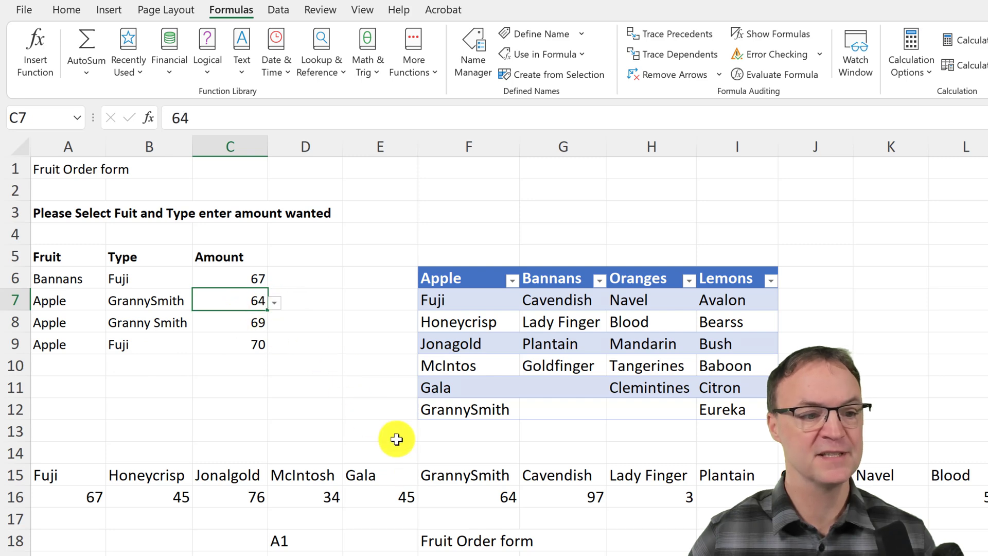
{"action": "left_click", "coordinate": [488, 502]}
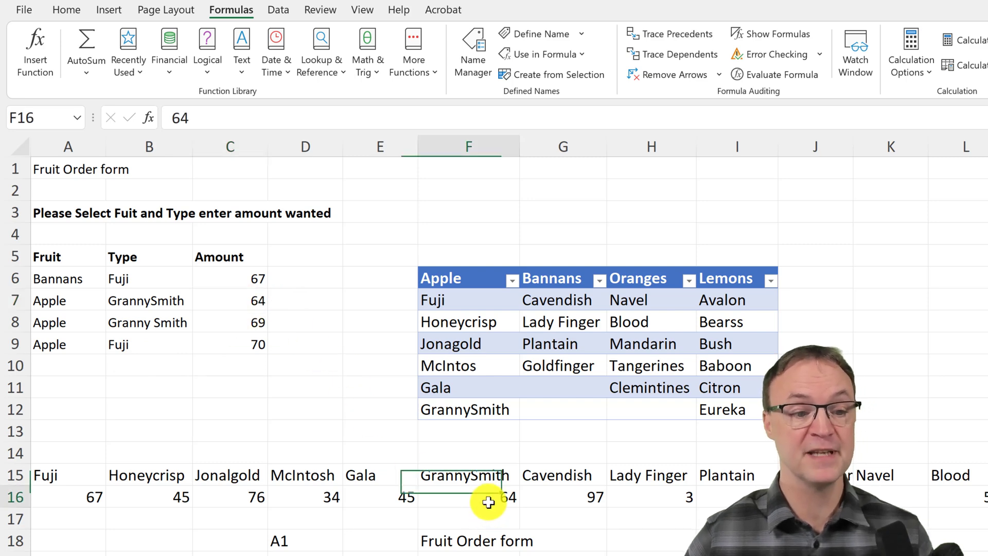
Remove the space from Lady Finger in G8 and the H15 header, making LadyFinger.
{"action": "left_click", "coordinate": [664, 506]}
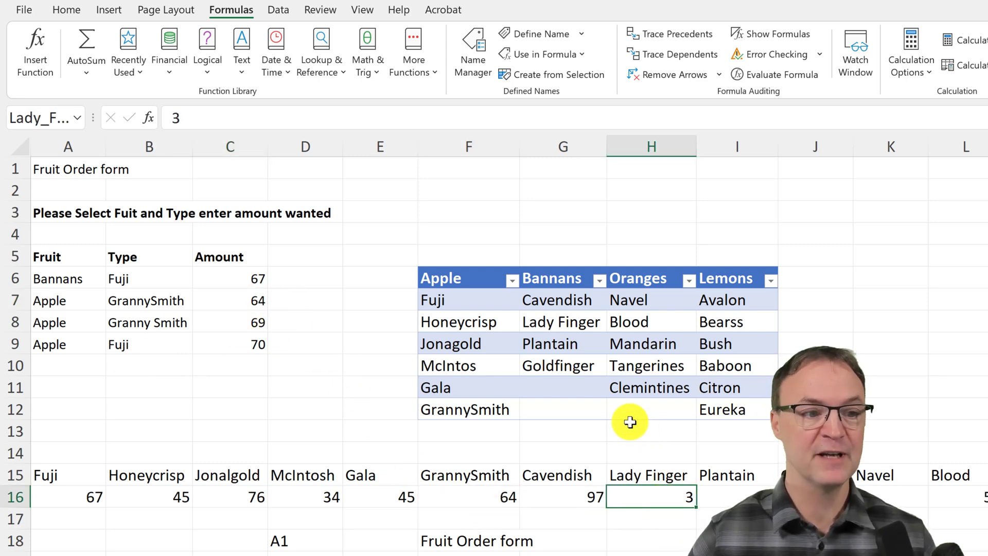
{"action": "double_click", "coordinate": [559, 322]}
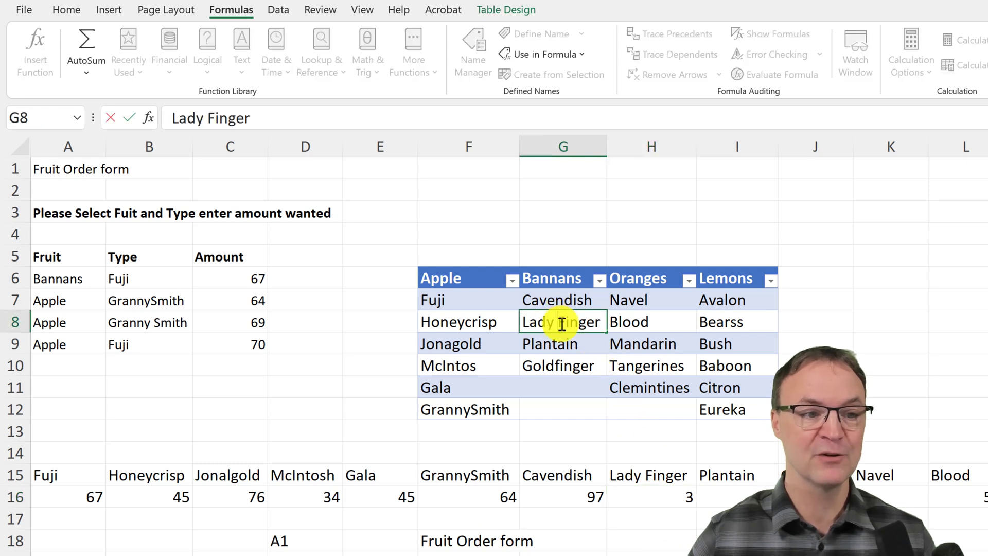
{"action": "key", "text": "BackSpace"}
{"action": "left_click", "coordinate": [649, 518]}
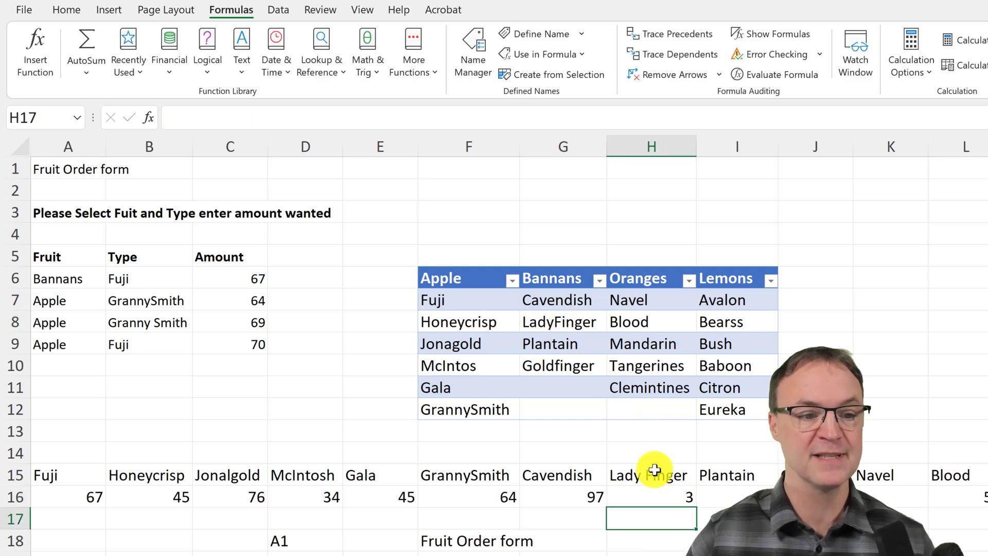
{"action": "double_click", "coordinate": [654, 470]}
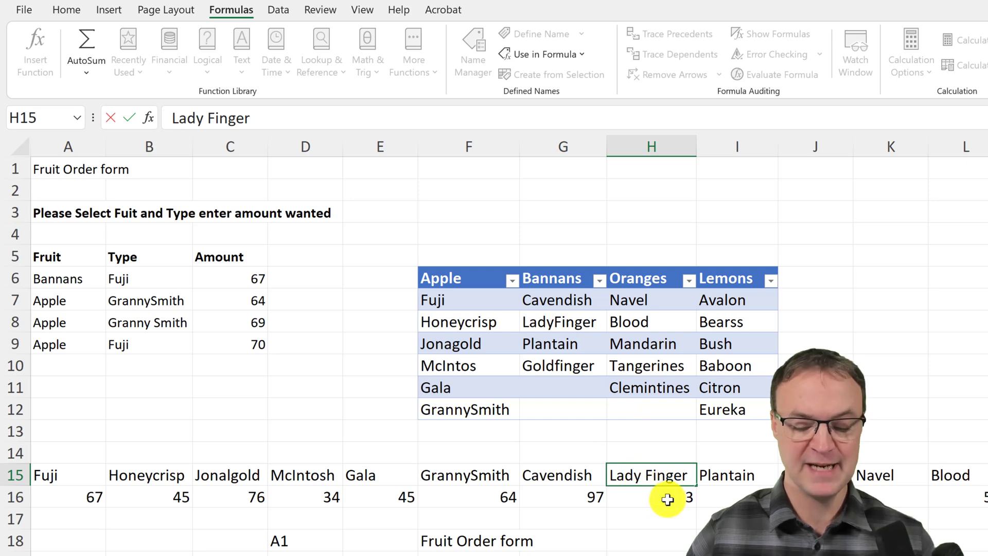
{"action": "key", "text": "BackSpace"}
{"action": "key", "text": "Return"}
{"action": "left_click", "coordinate": [648, 471]}
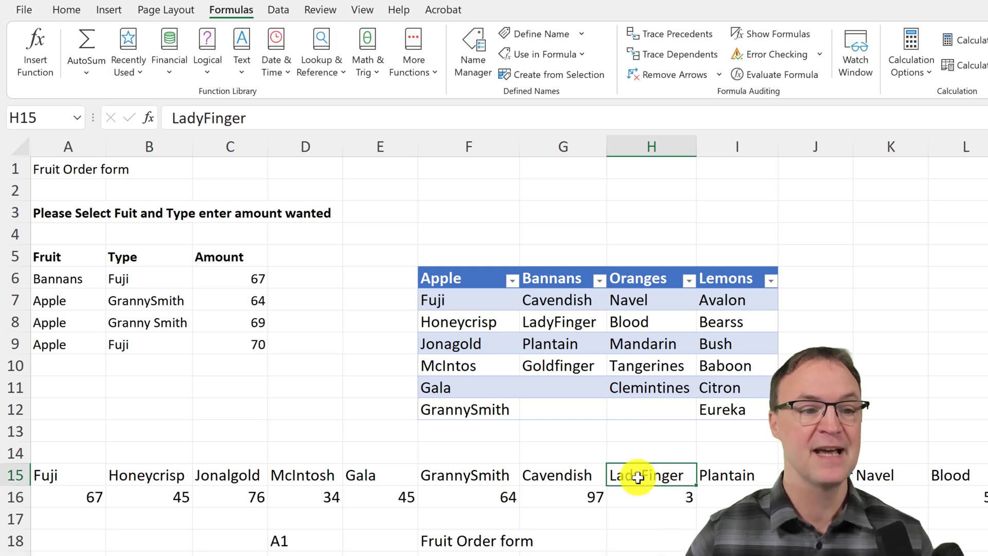